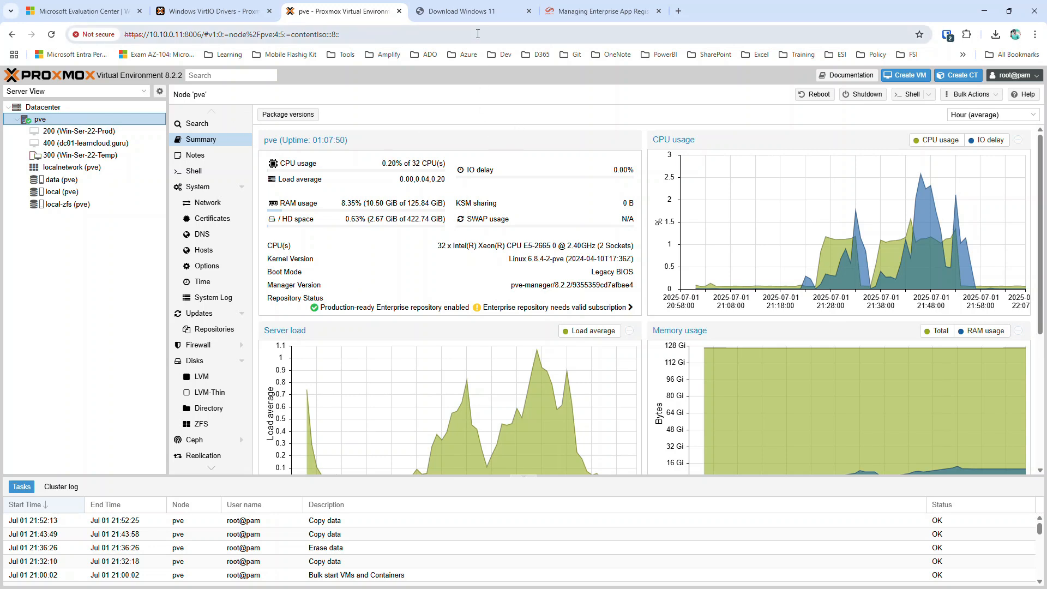
On the Download Windows 11 page, bring up the x64 multi-edition ISO disk image download section.
left_click(446, 12)
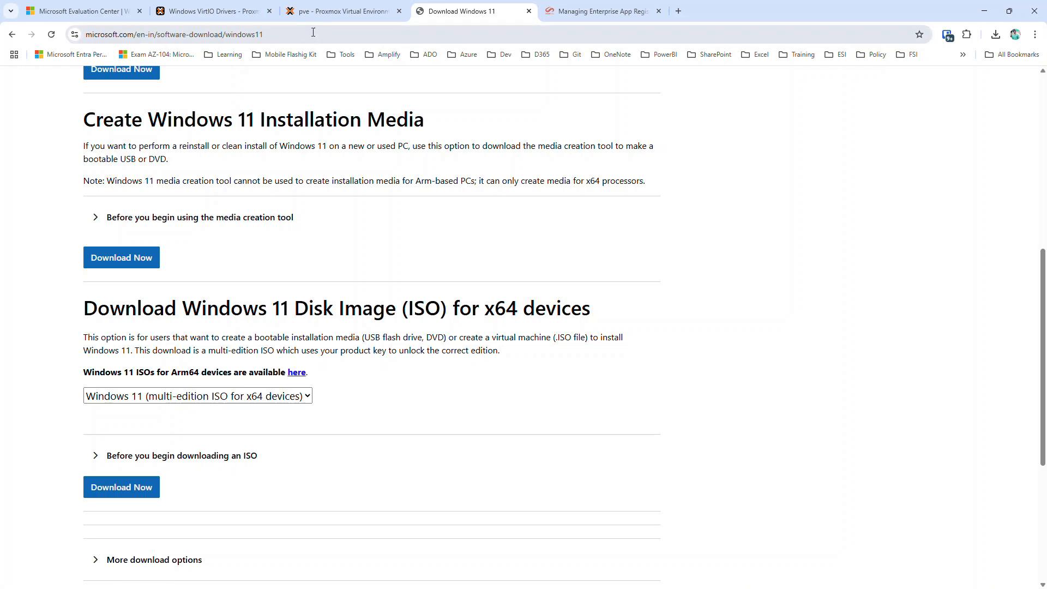
scroll(207, 197, "up", 1)
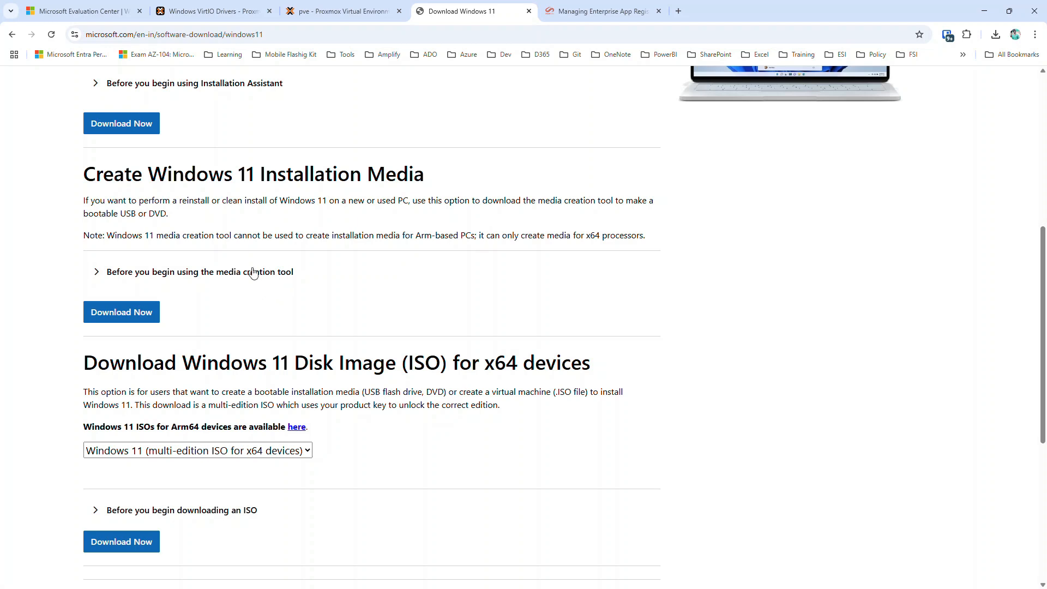
scroll(252, 273, "down", 2)
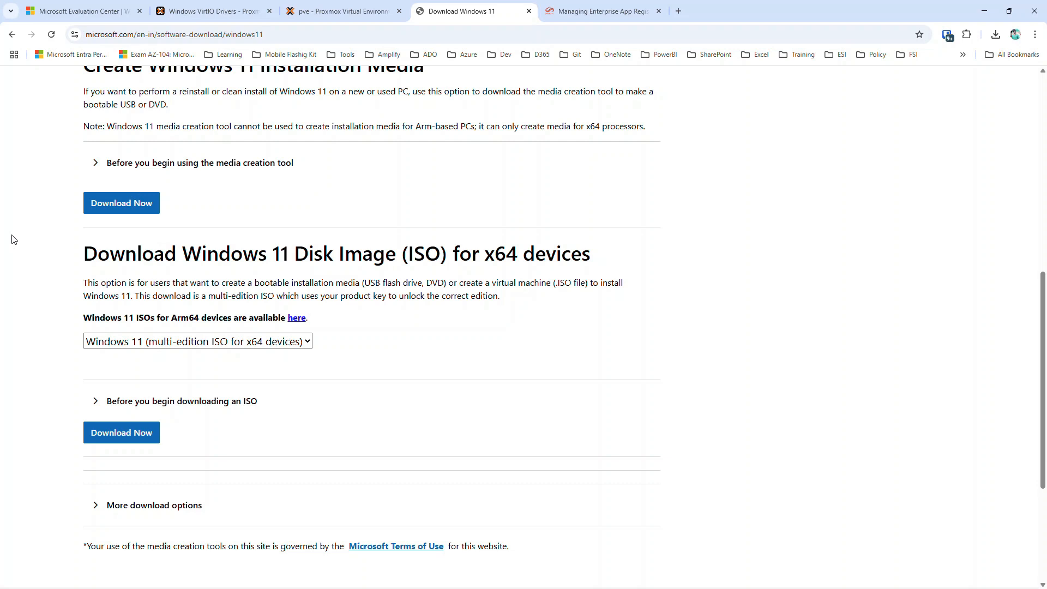
Check Downloads for the ISO, then list local (pve) ISO images, including Windows_11_24h2.iso and virtio-win-0.1.271.iso.
left_click(349, 12)
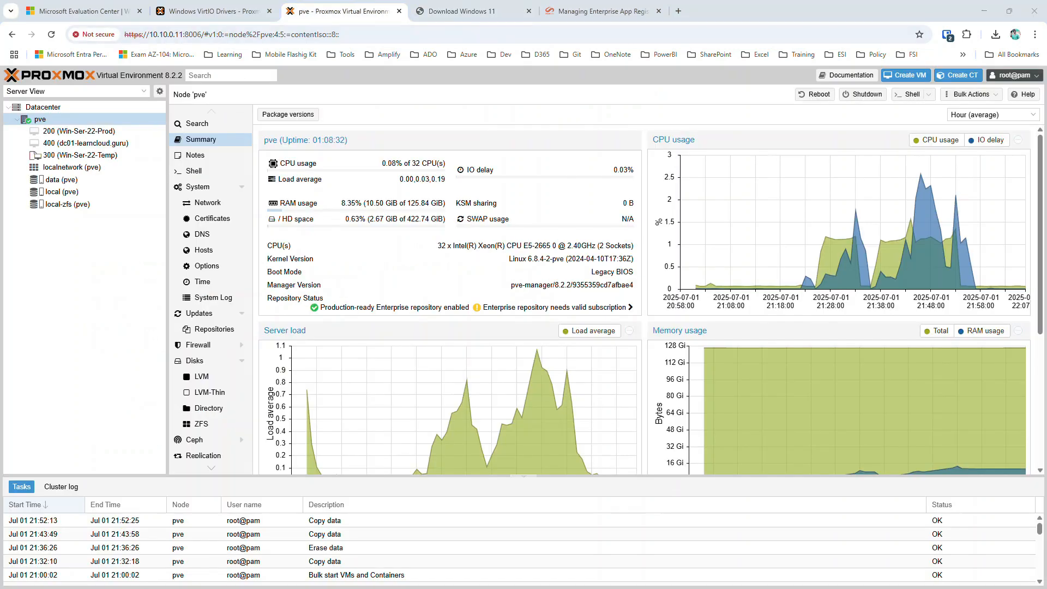
key("super+e")
left_click(57, 155)
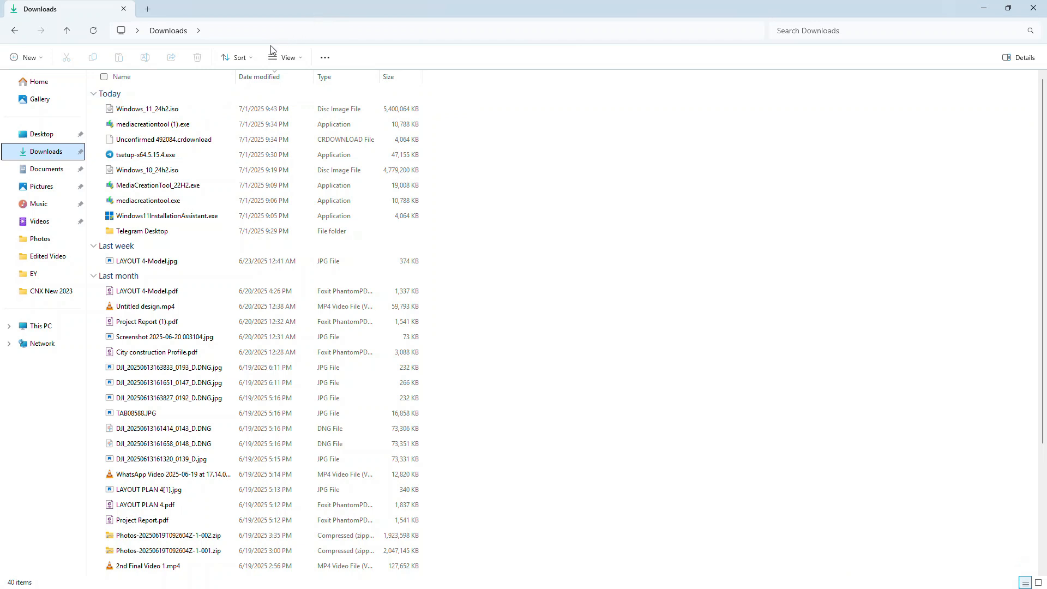
left_click(980, 9)
left_click(100, 180)
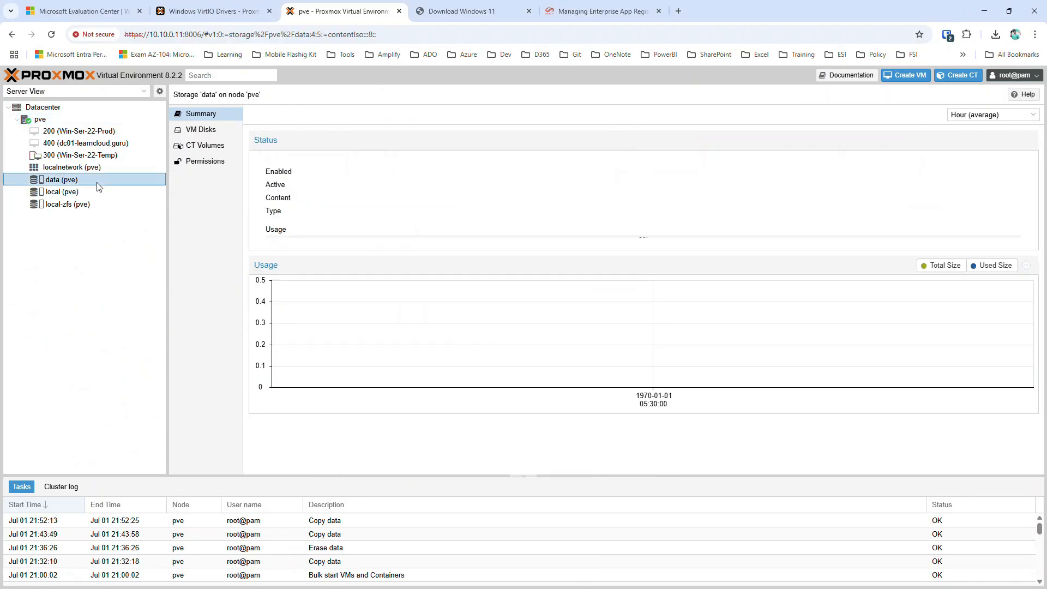
left_click(106, 191)
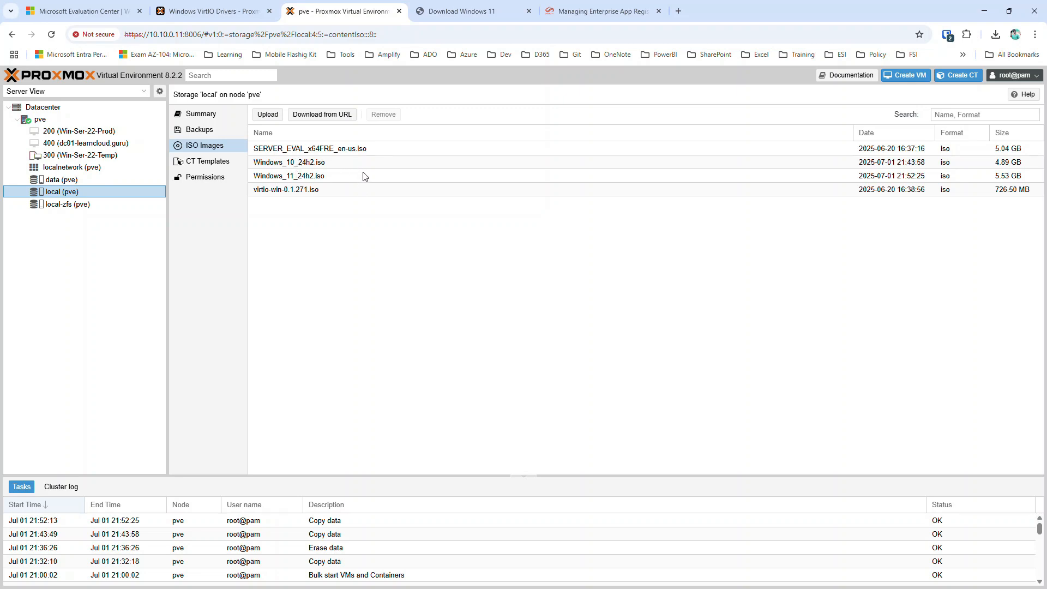
Start a new virtual machine with VM ID 401 and name Win11-01.
left_click(915, 77)
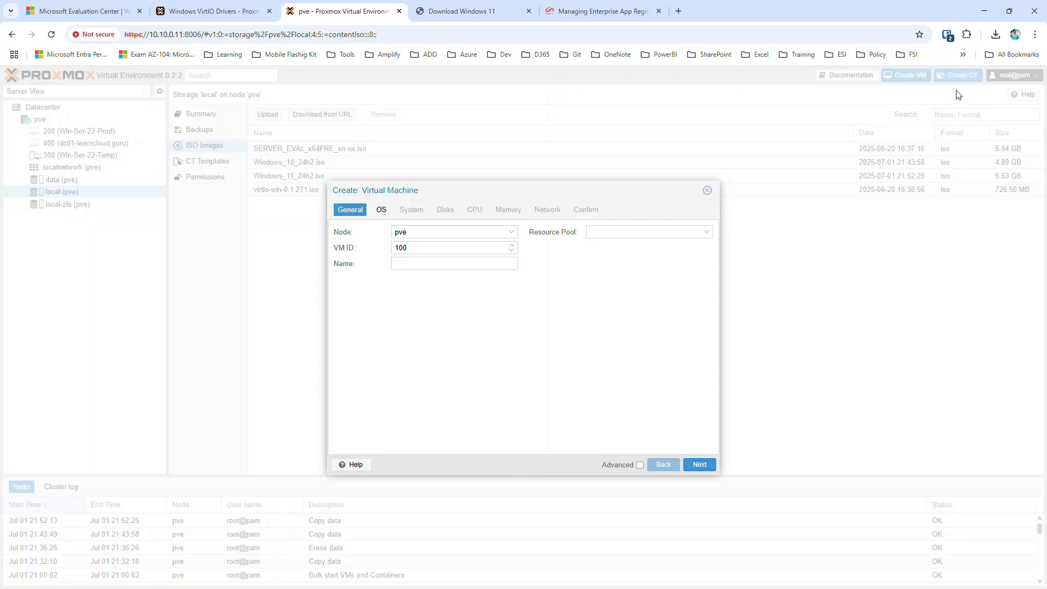
double_click(438, 245)
type("401")
left_click(440, 263)
type("Win11-Pro")
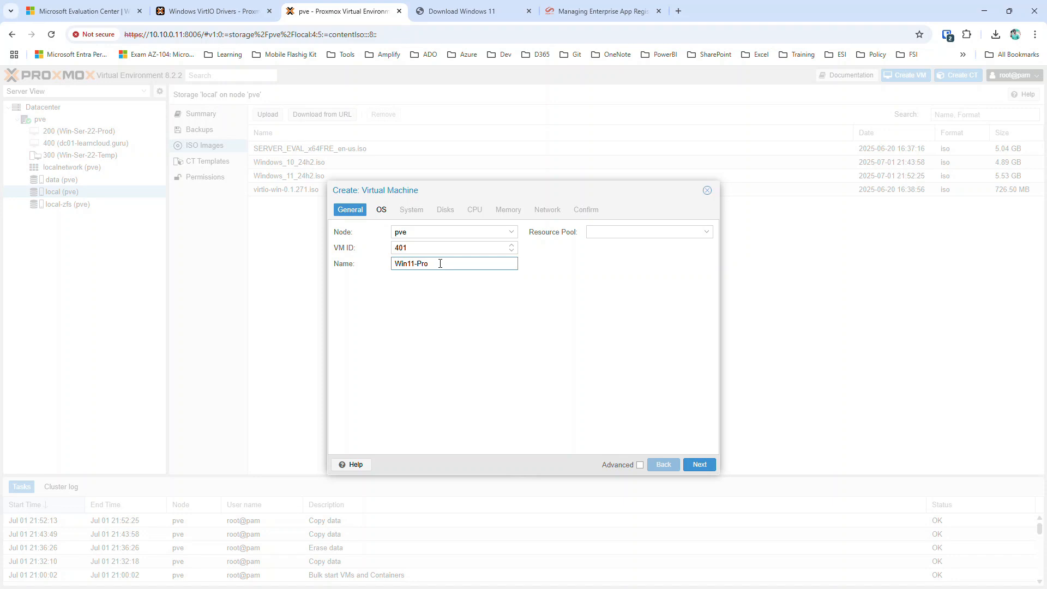
key("BackSpace")
type("01")
Use Windows_11_24h2.iso from local storage and set the guest OS to Microsoft Windows 11/2022/2025.
left_click(698, 465)
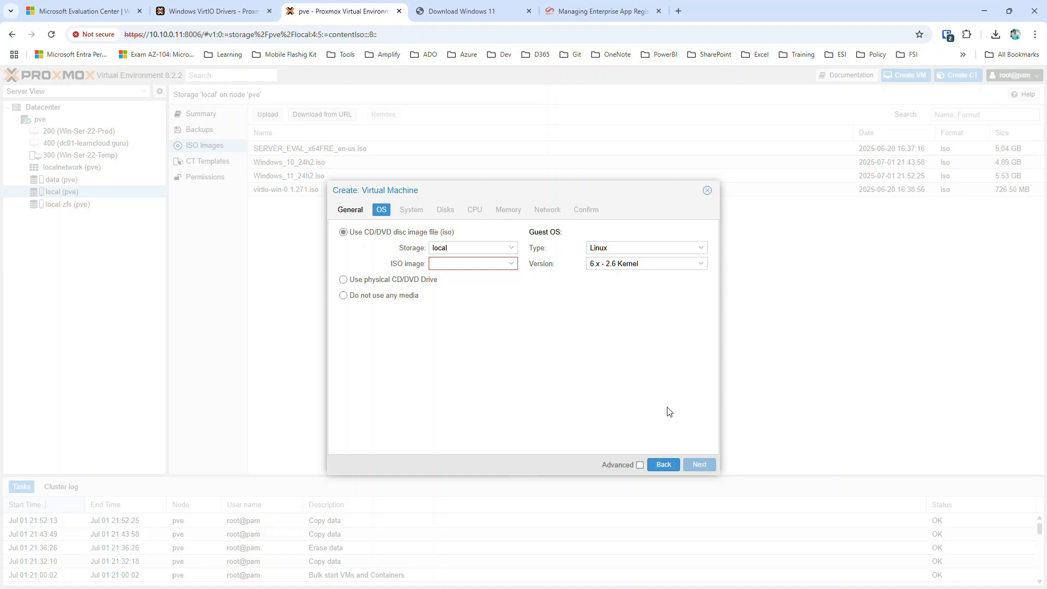
left_click(461, 248)
left_click(468, 263)
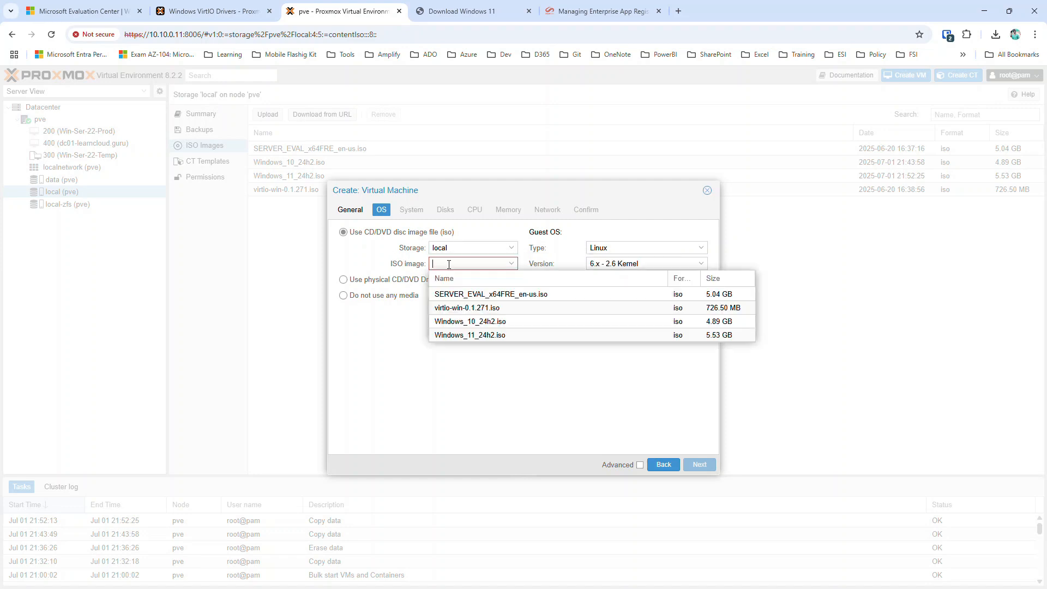
left_click(484, 334)
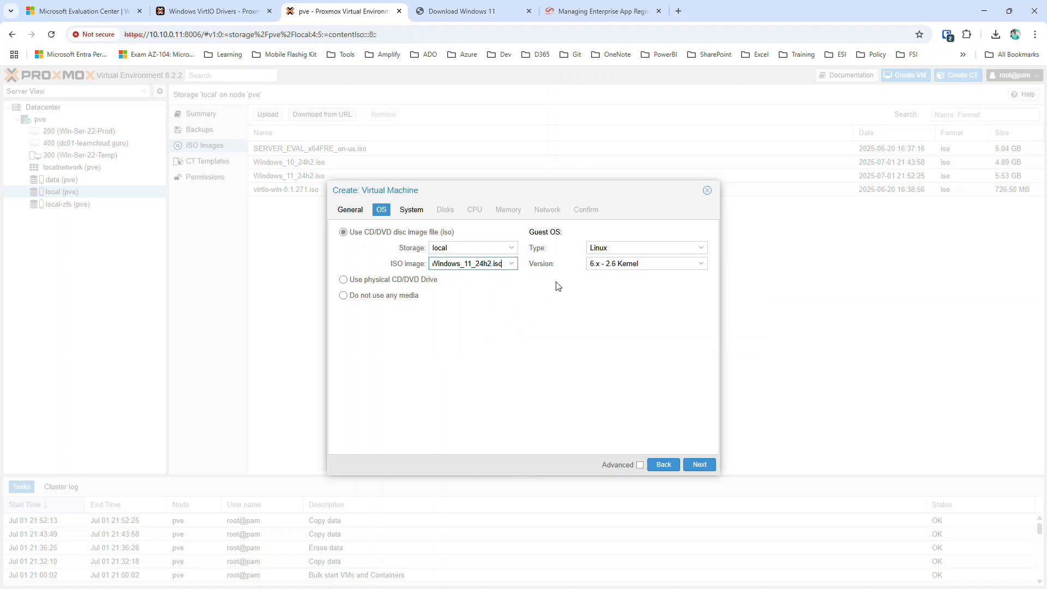
left_click(617, 246)
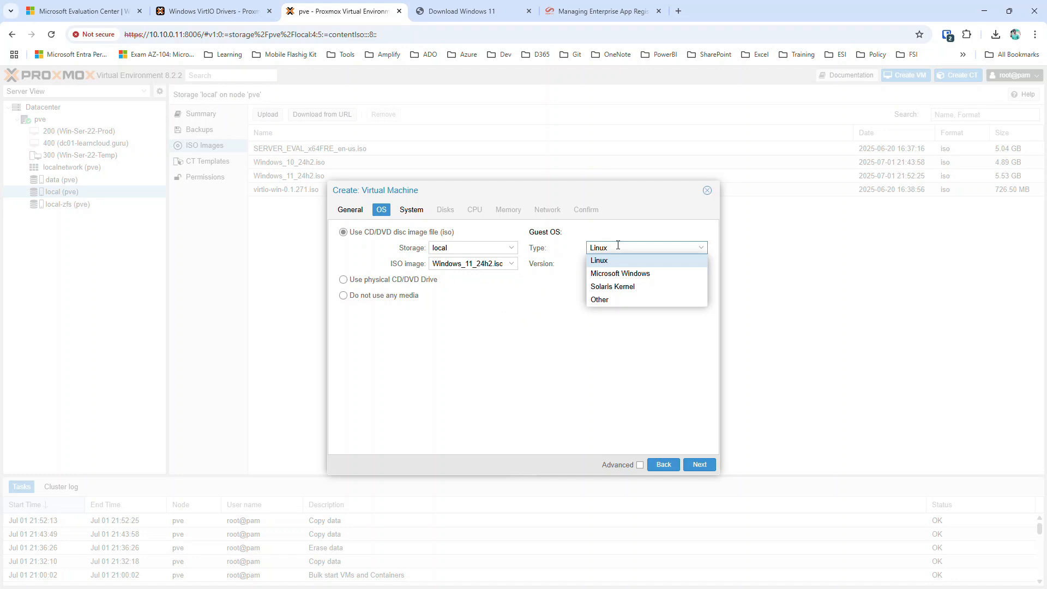
left_click(624, 274)
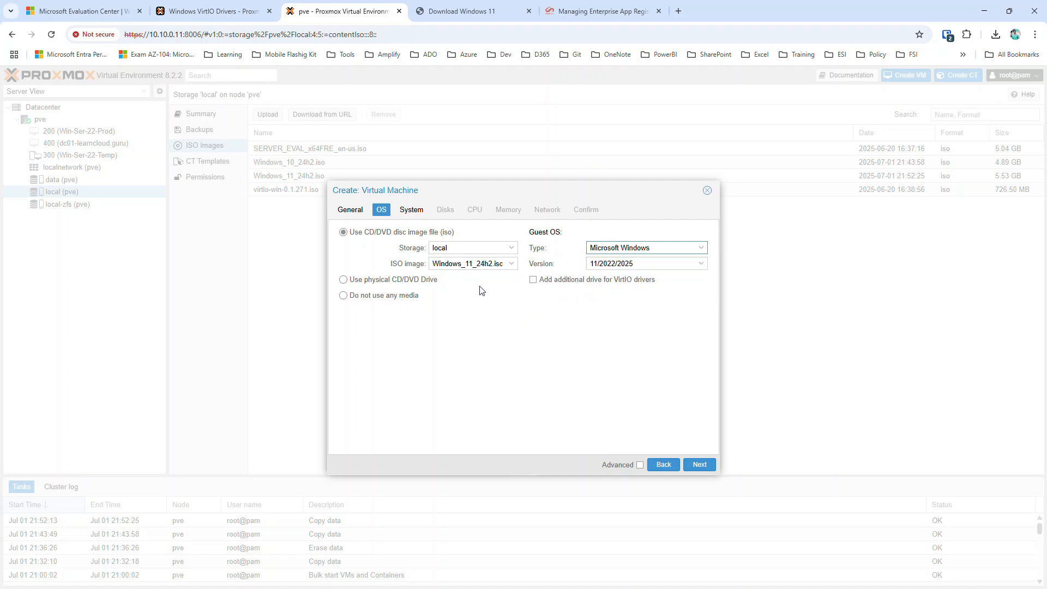
Put the TPM state and the EFI disk on the data storage.
left_click(695, 465)
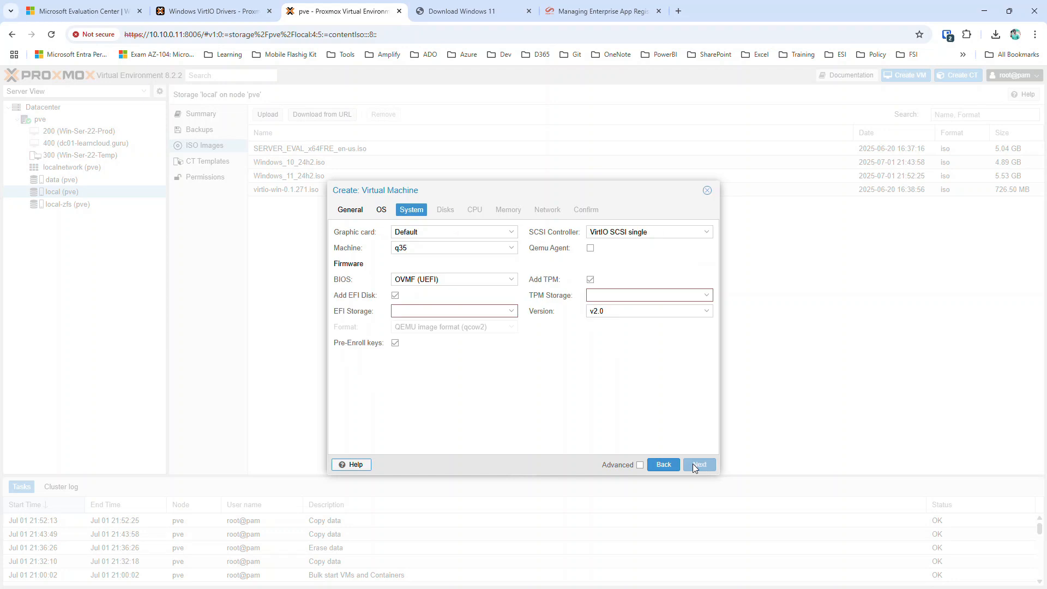
left_click(431, 309)
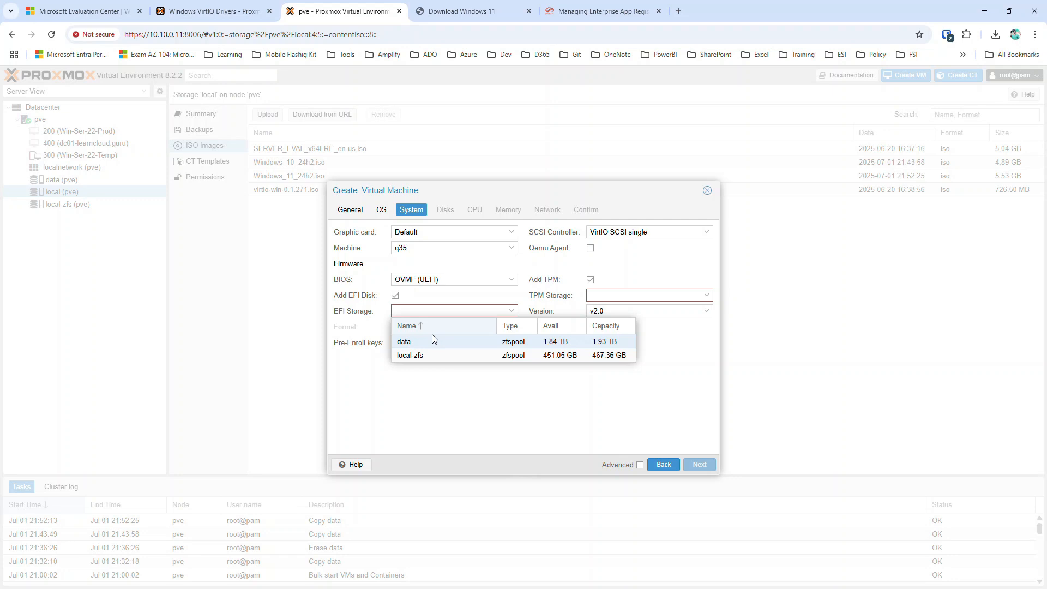
left_click(513, 396)
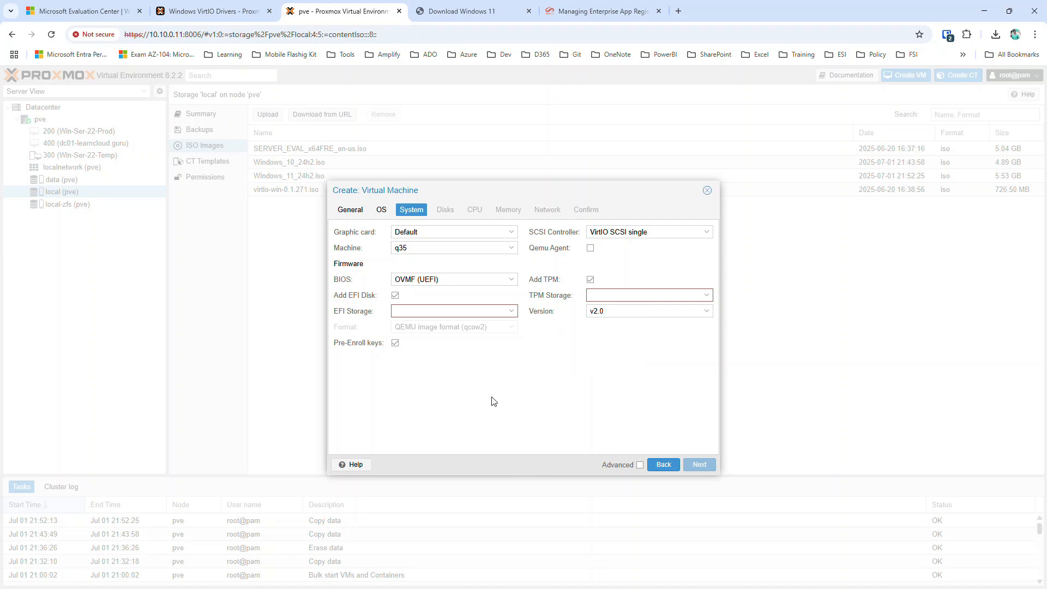
left_click(607, 295)
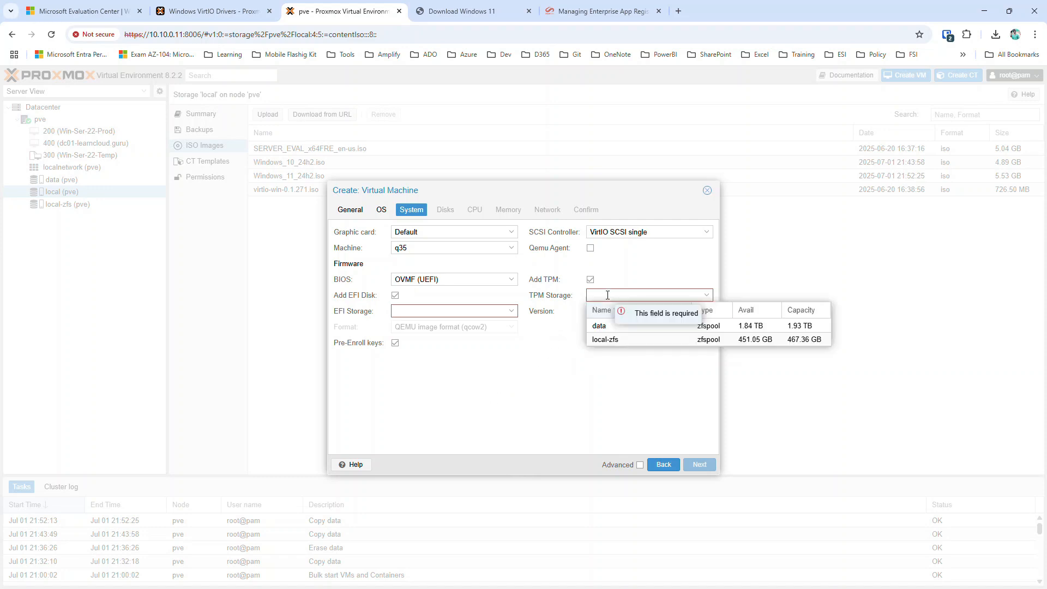
left_click(611, 326)
left_click(480, 310)
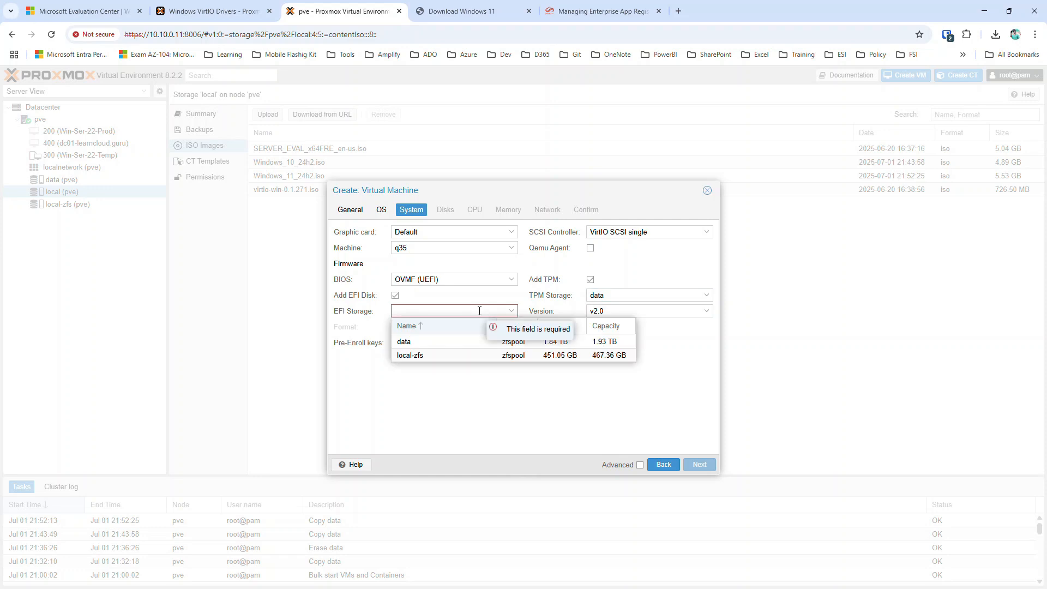
left_click(428, 343)
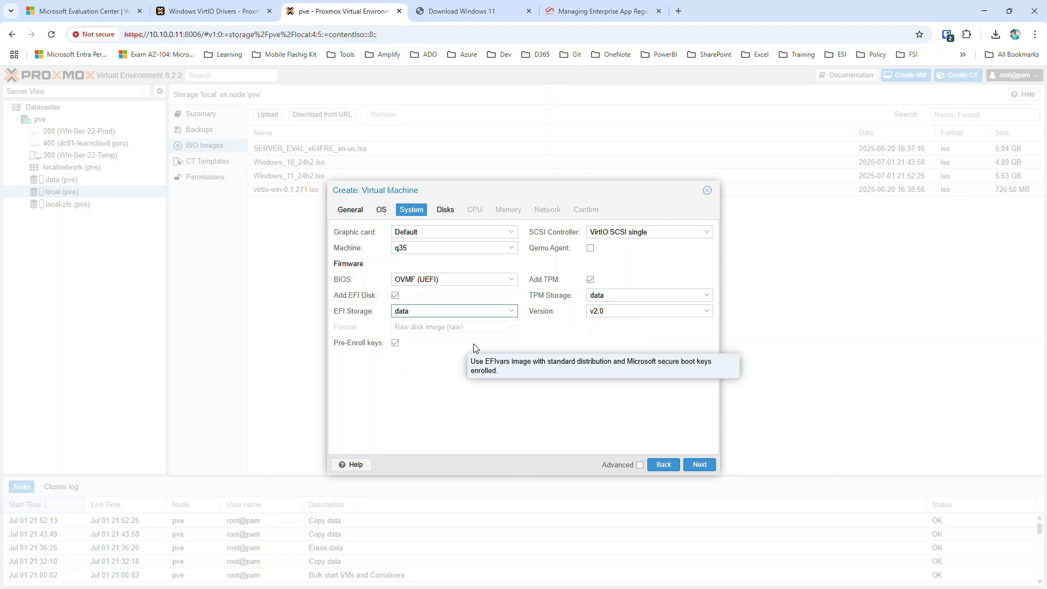
Enable the Qemu Agent and keep VirtIO SCSI single as the SCSI controller.
left_click(591, 249)
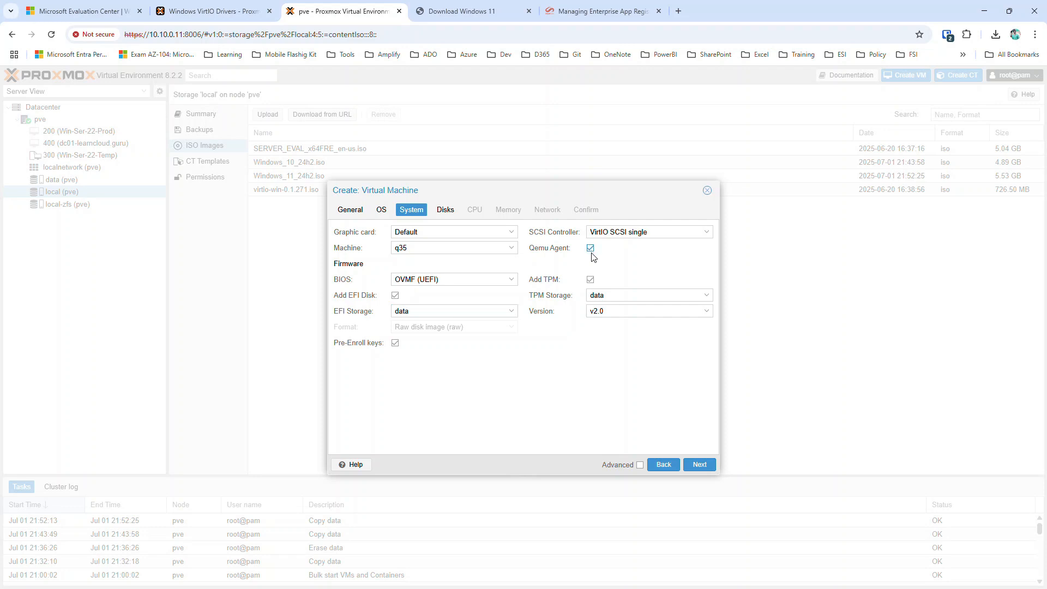
left_click(645, 229)
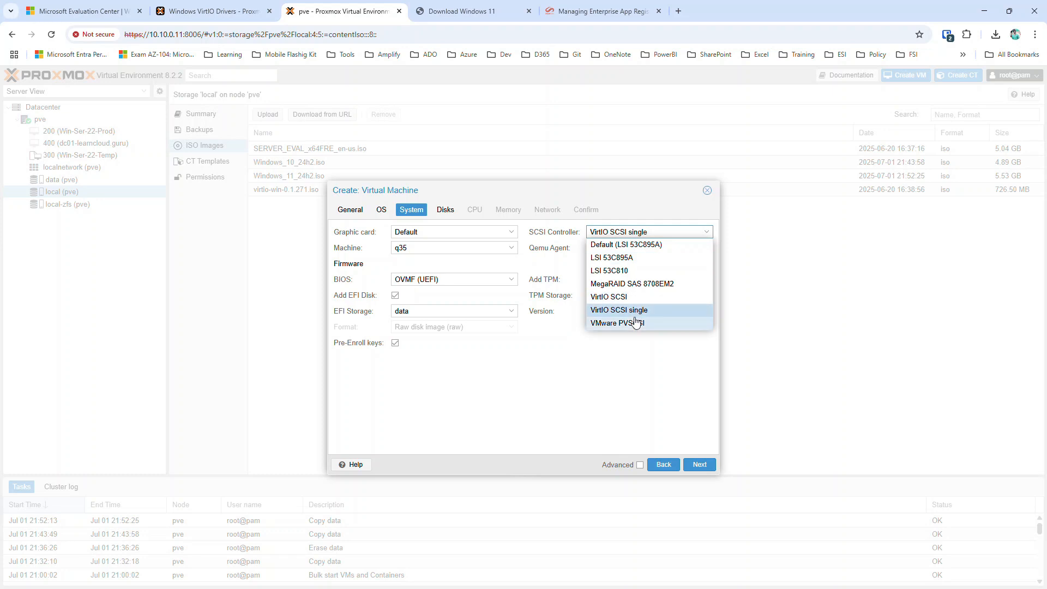
left_click(623, 392)
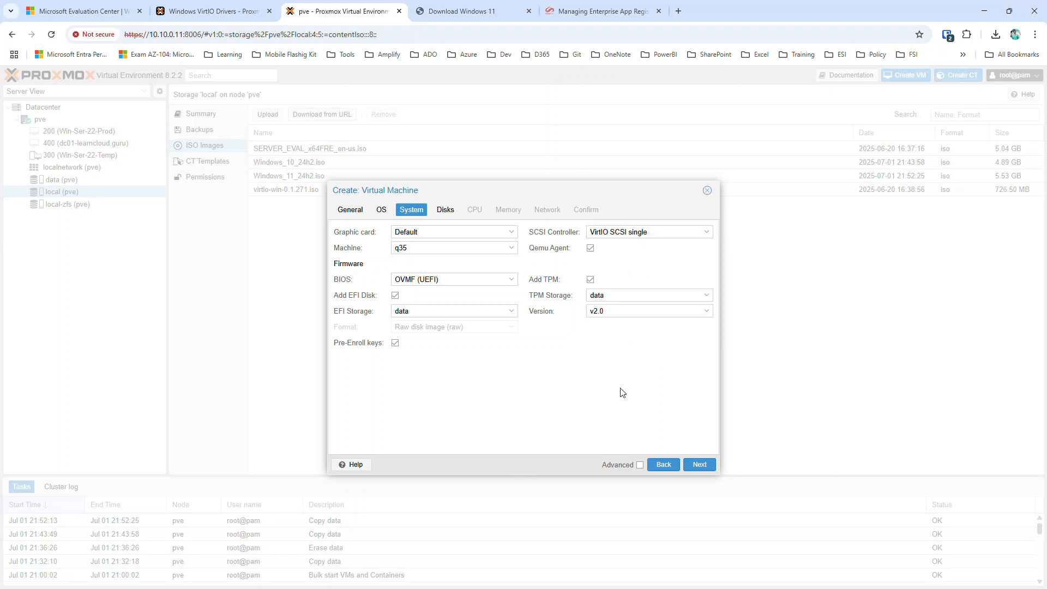
Make the 80 GiB data-storage disk a VirtIO Block device (virtio0) with IO thread enabled.
left_click(699, 464)
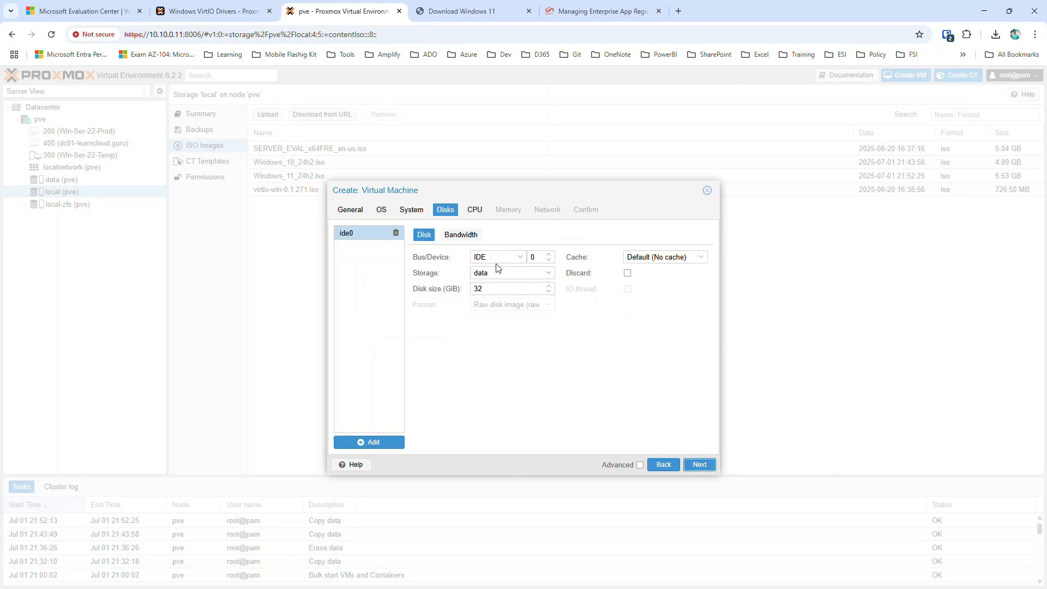
double_click(507, 293)
type("80")
left_click(514, 256)
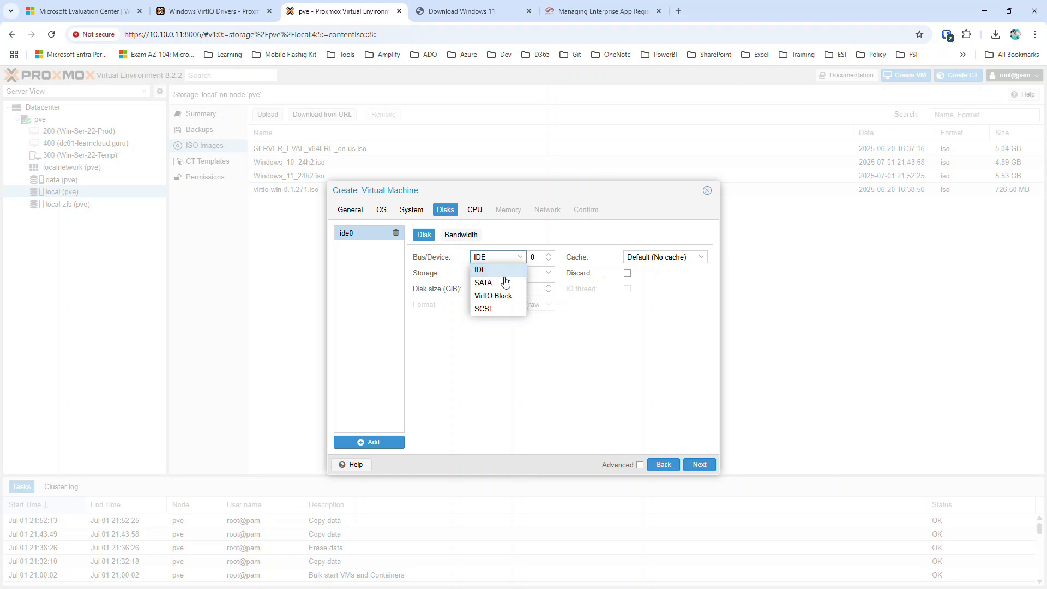
left_click(493, 297)
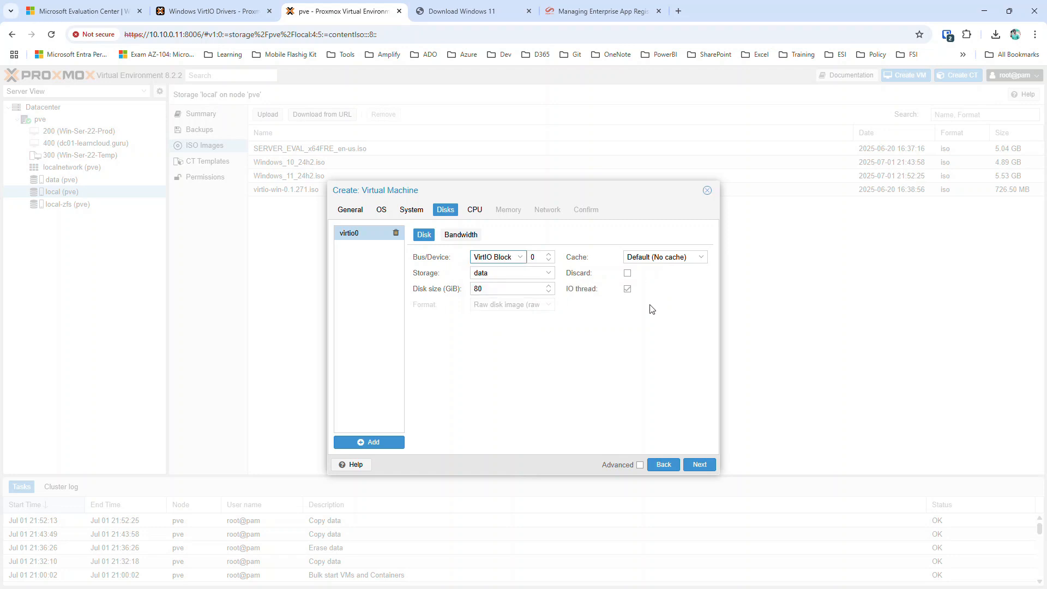
Set the CPU to 2 sockets × 3 cores (6 total) and move on to memory.
left_click(700, 465)
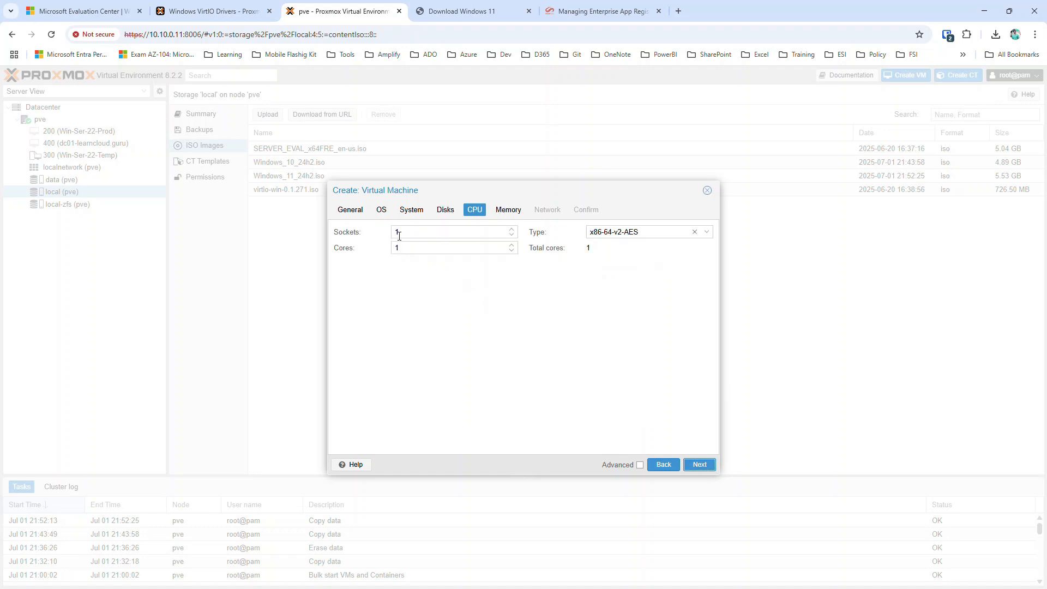
left_click_drag(397, 233, 365, 230)
left_click(448, 248)
left_click(703, 464)
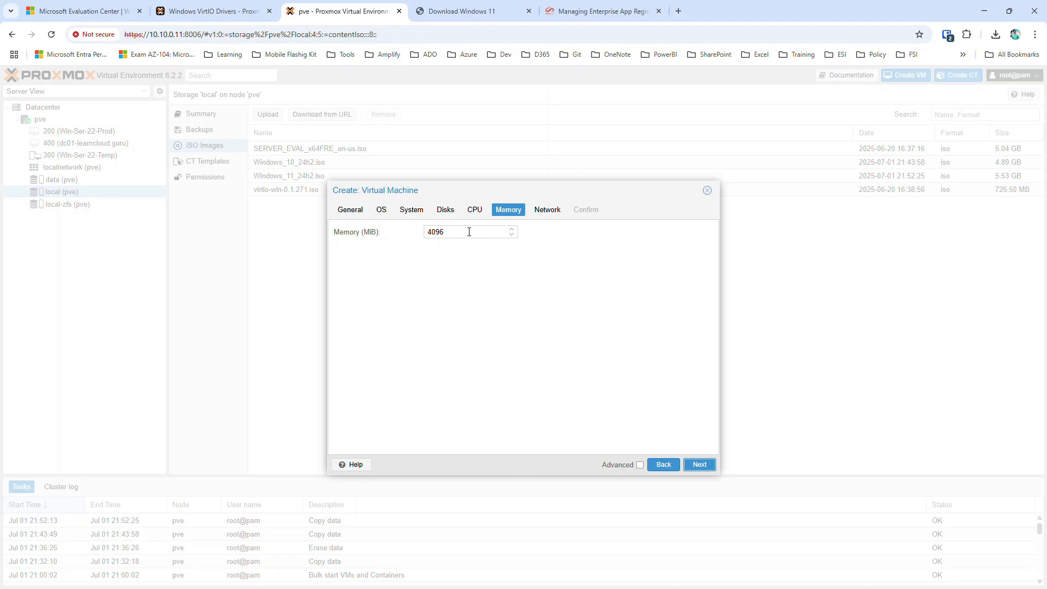
Compute 1024*8 in a new browser tab and set the VM's memory to 8192 MiB.
left_click(681, 12)
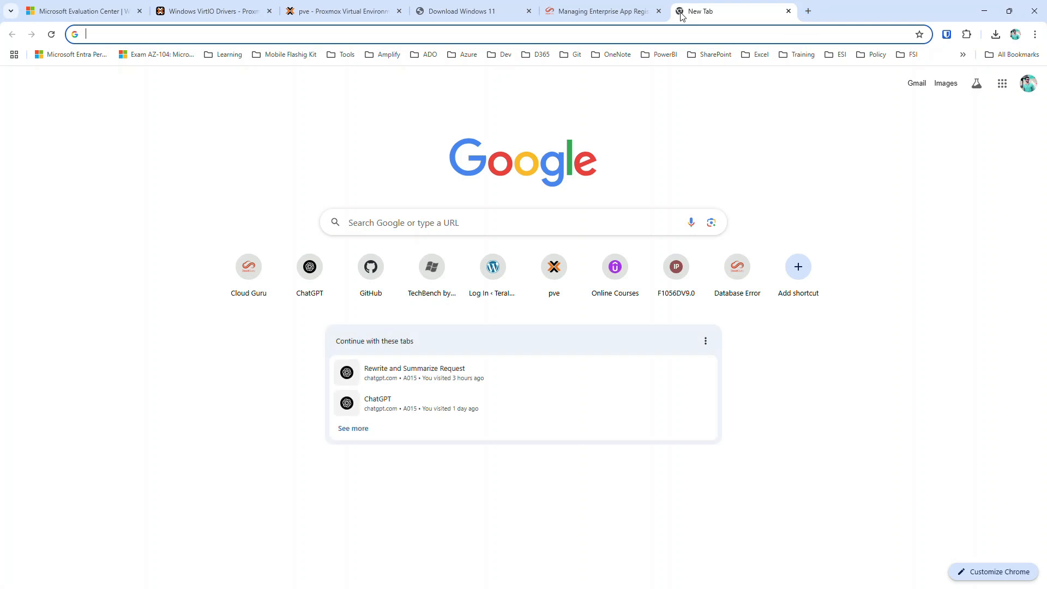
type("1024")
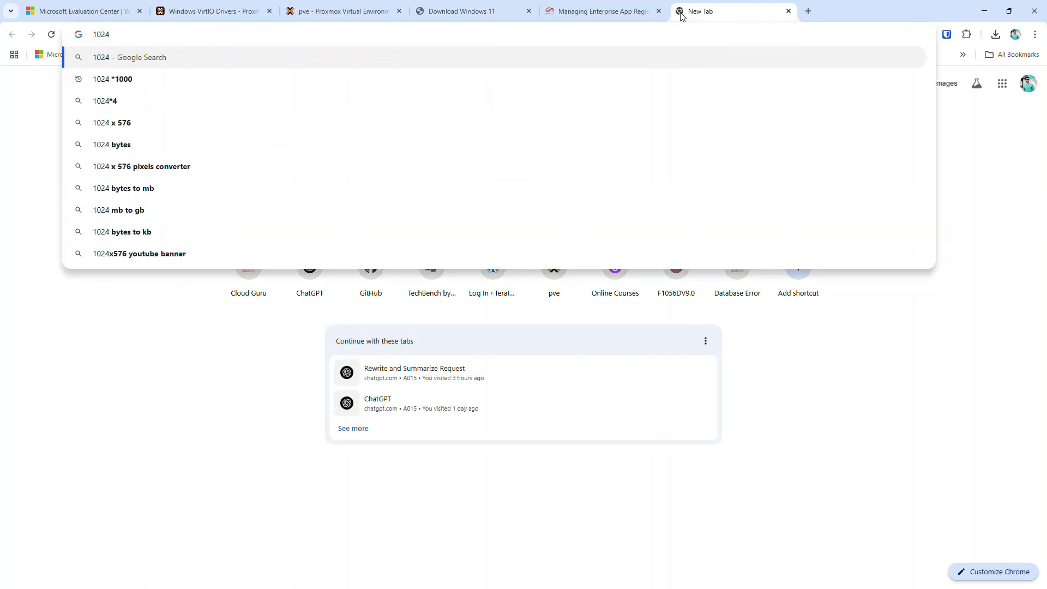
type("*8")
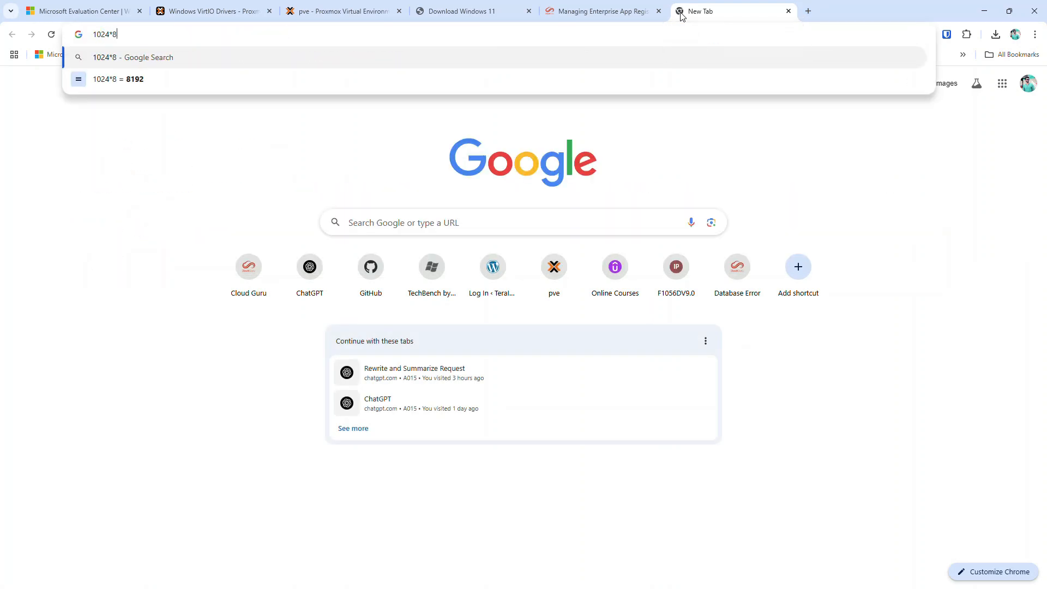
left_click(334, 10)
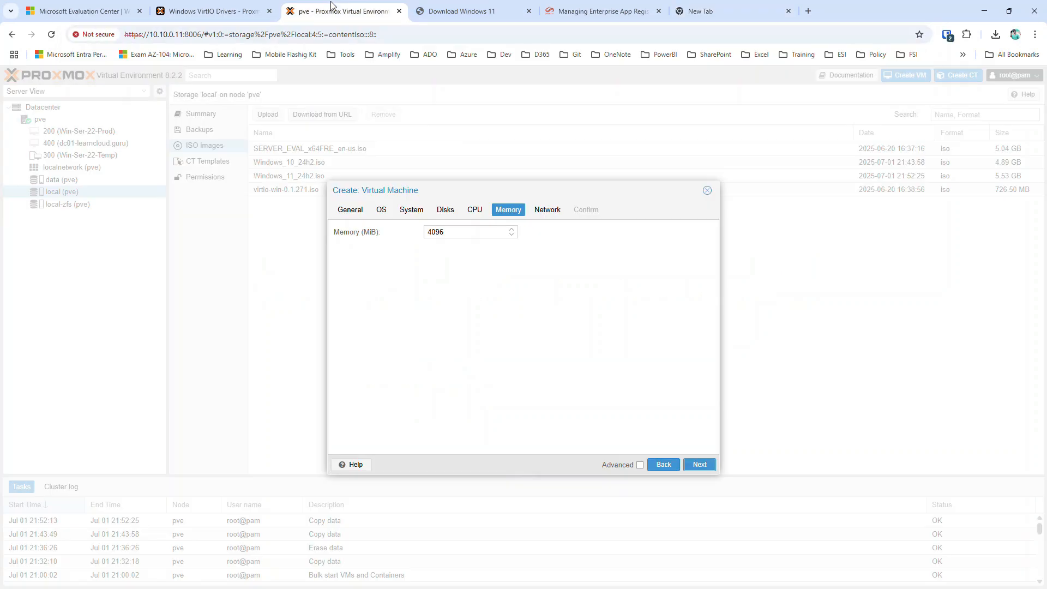
left_click(463, 234)
double_click(464, 233)
type("8192")
left_click(700, 465)
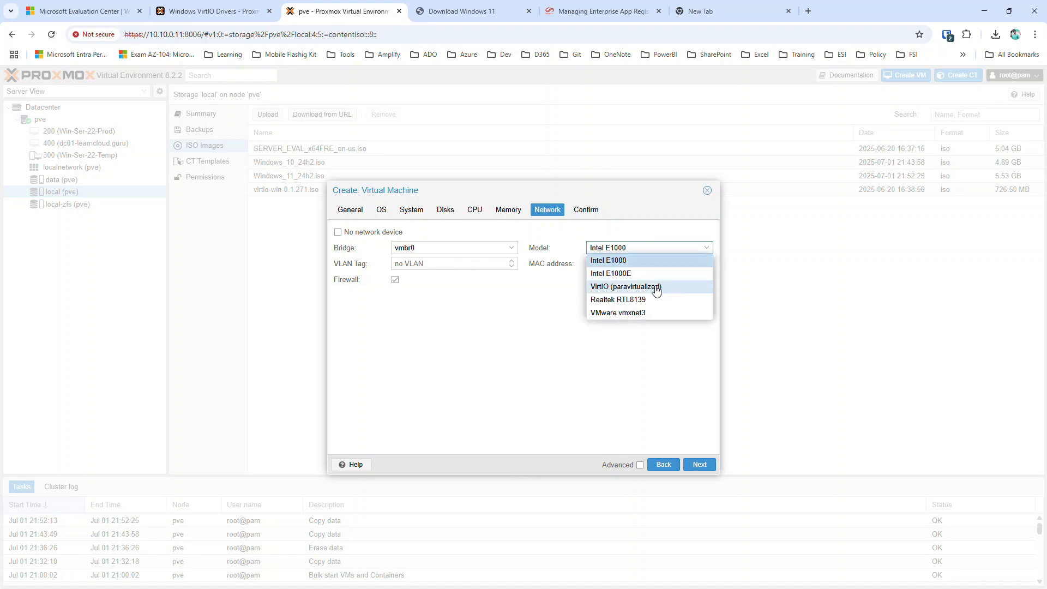
Choose the VirtIO (paravirtualized) network model, review the summary, and finish creating Win11-01.
left_click(656, 292)
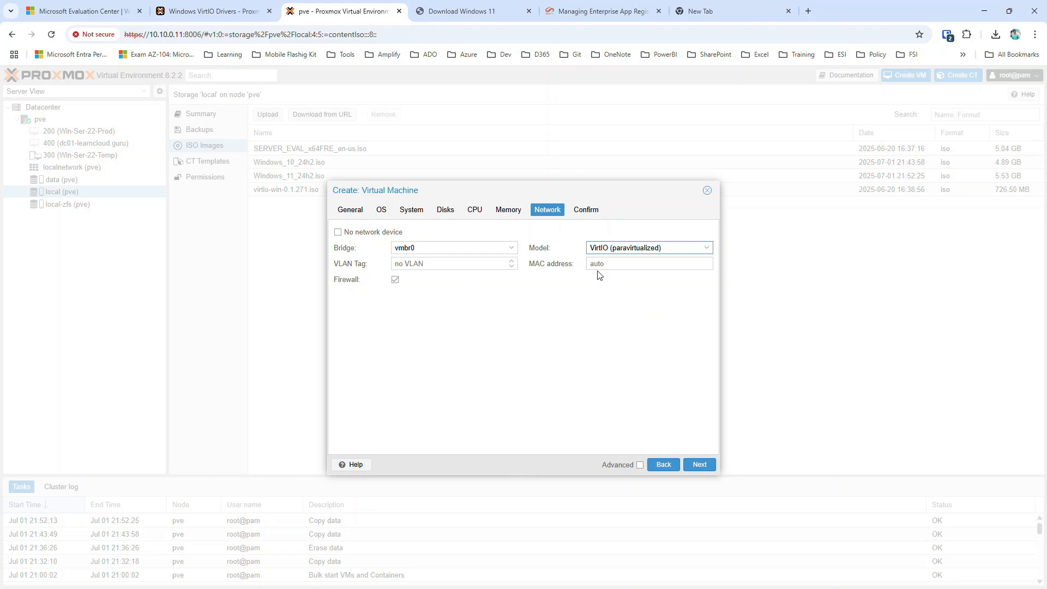
left_click(699, 464)
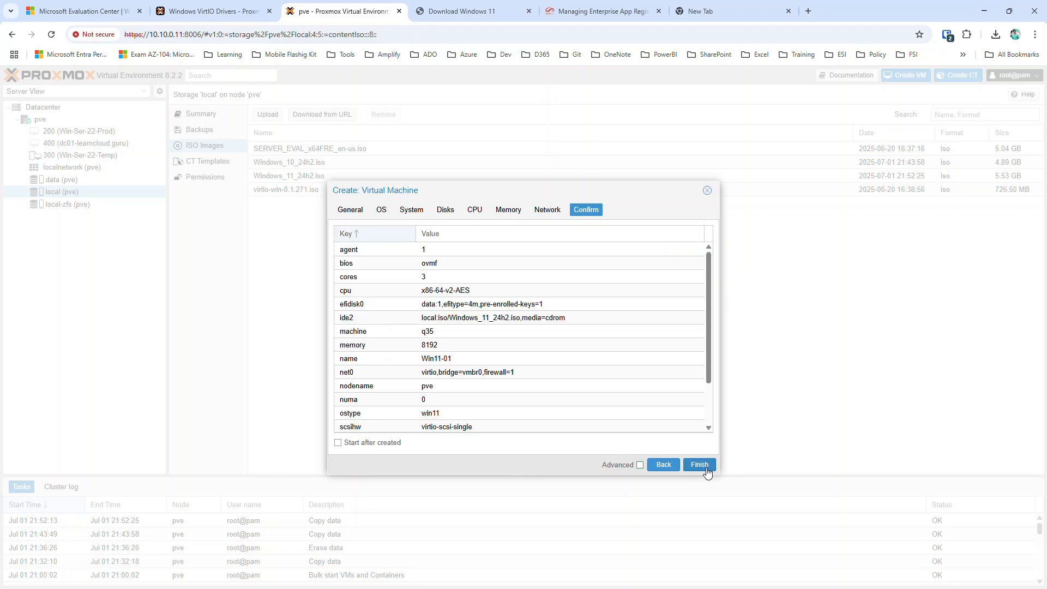
left_click(705, 464)
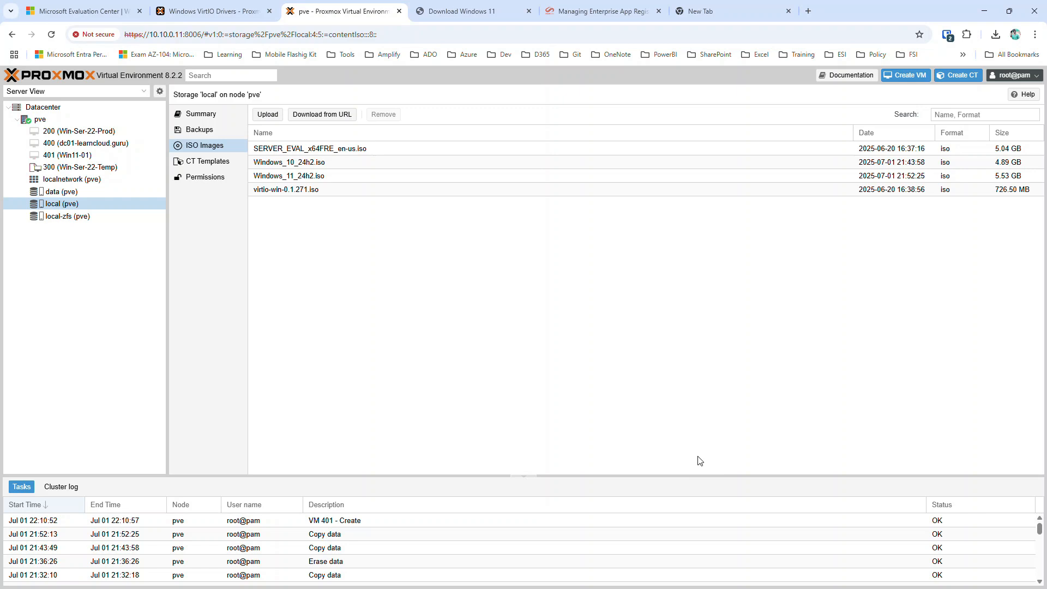
Start VM 401 from its console, then request a shutdown after the DVD boot fails.
left_click(81, 157)
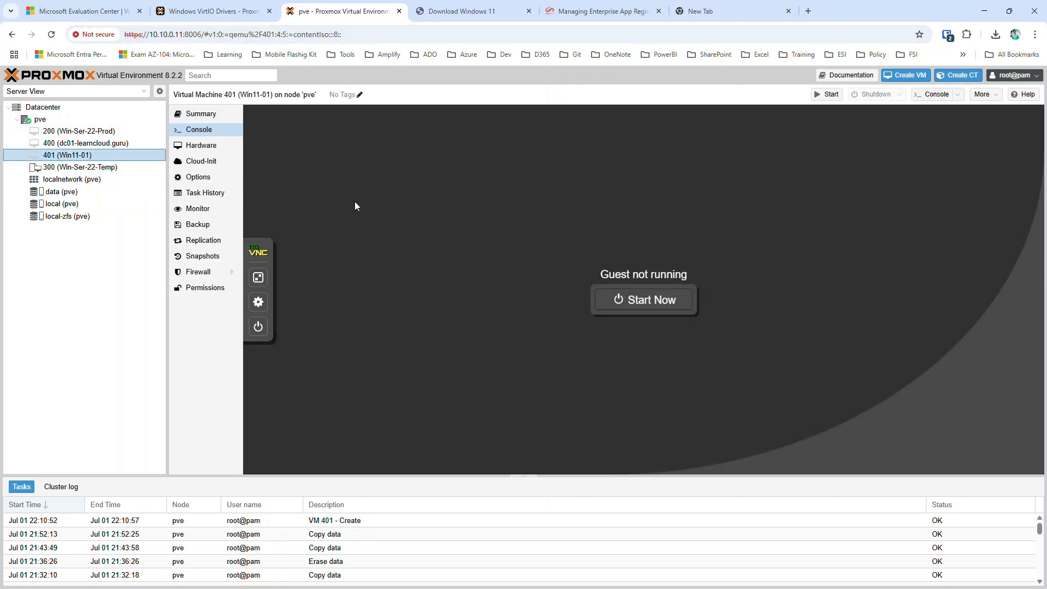
left_click(632, 299)
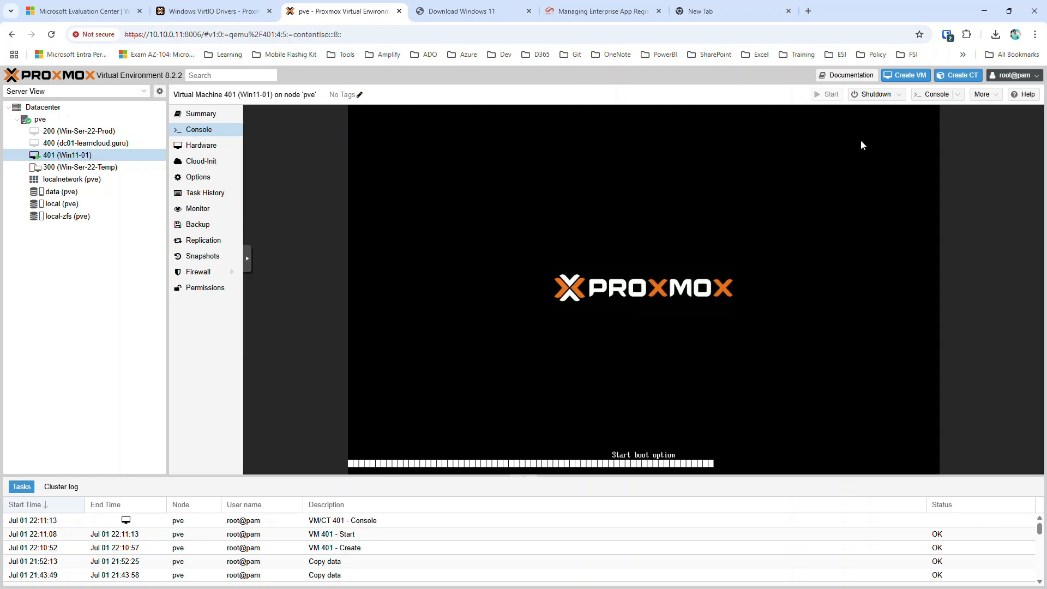
left_click(878, 95)
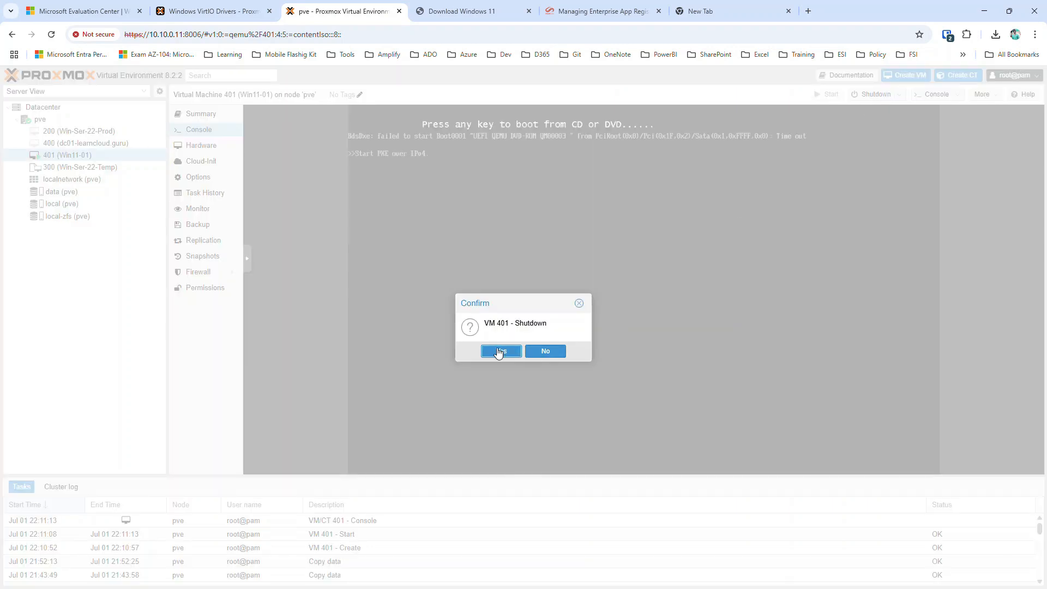
left_click(497, 350)
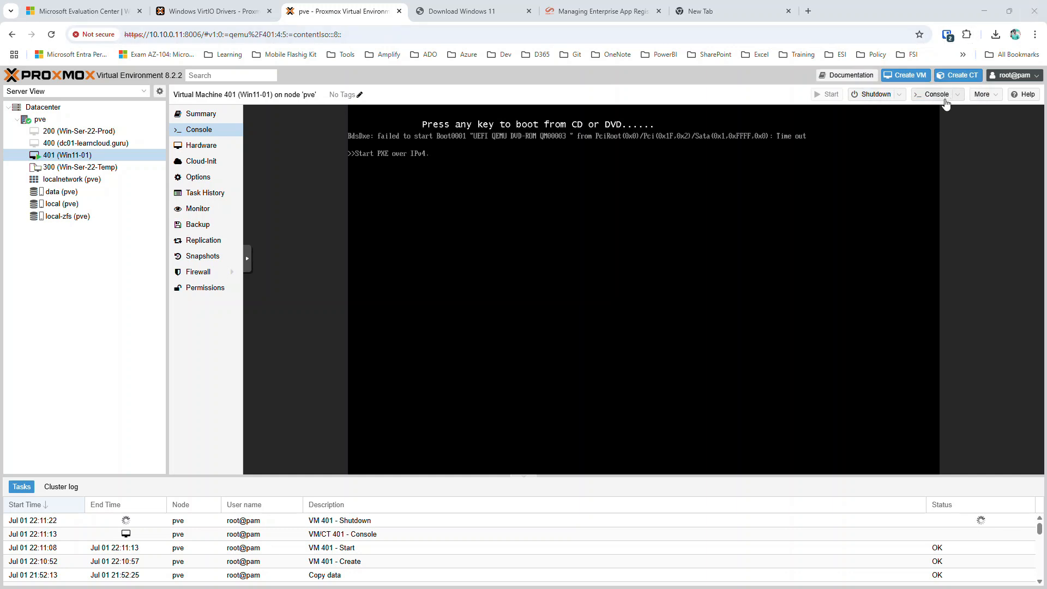
Force-stop VM 401 using the Stop option under Shutdown.
left_click(898, 94)
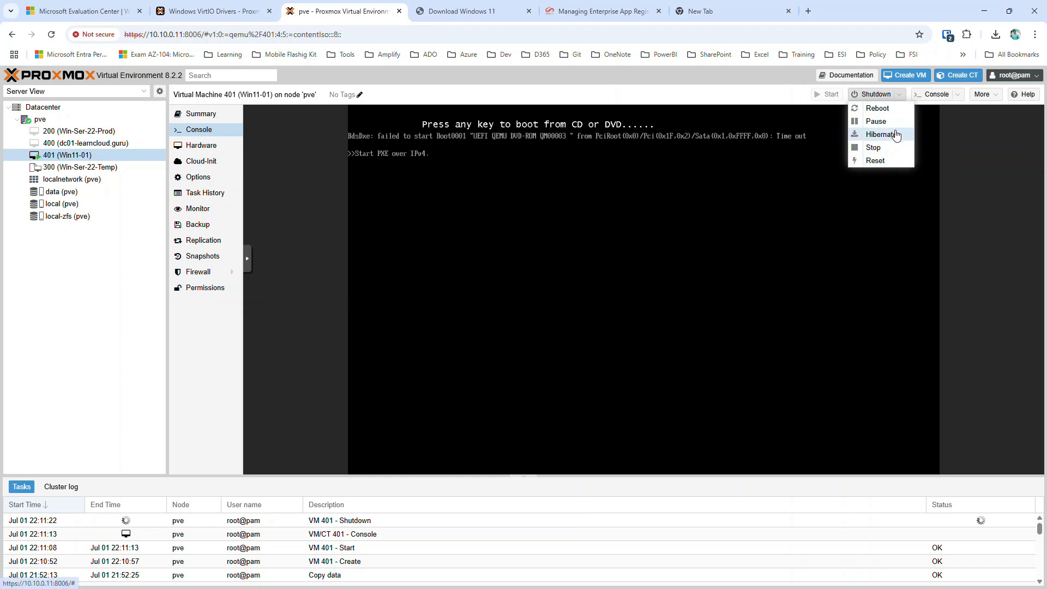
left_click(888, 148)
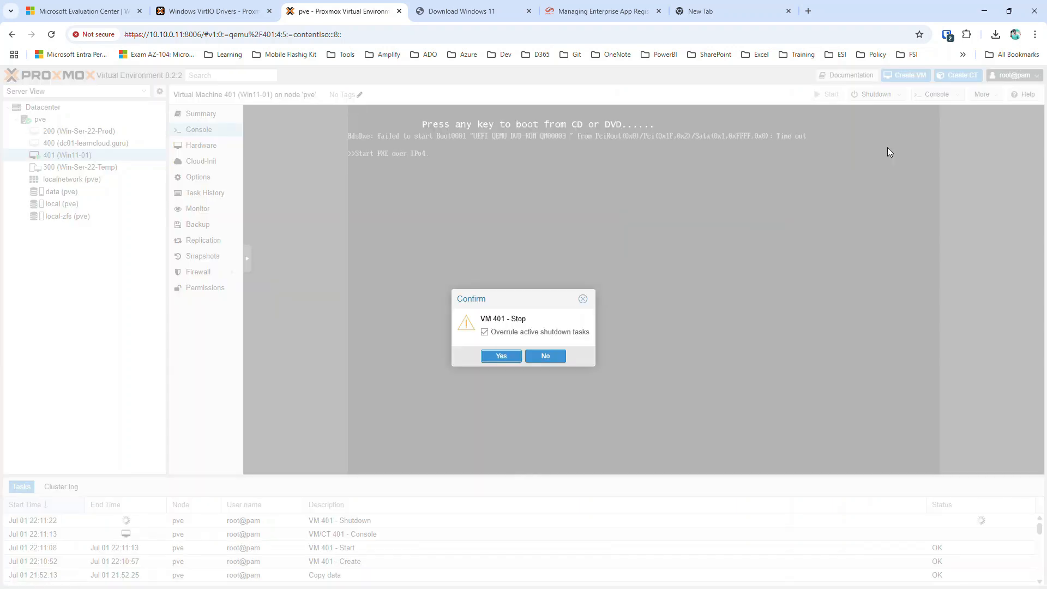
left_click(505, 356)
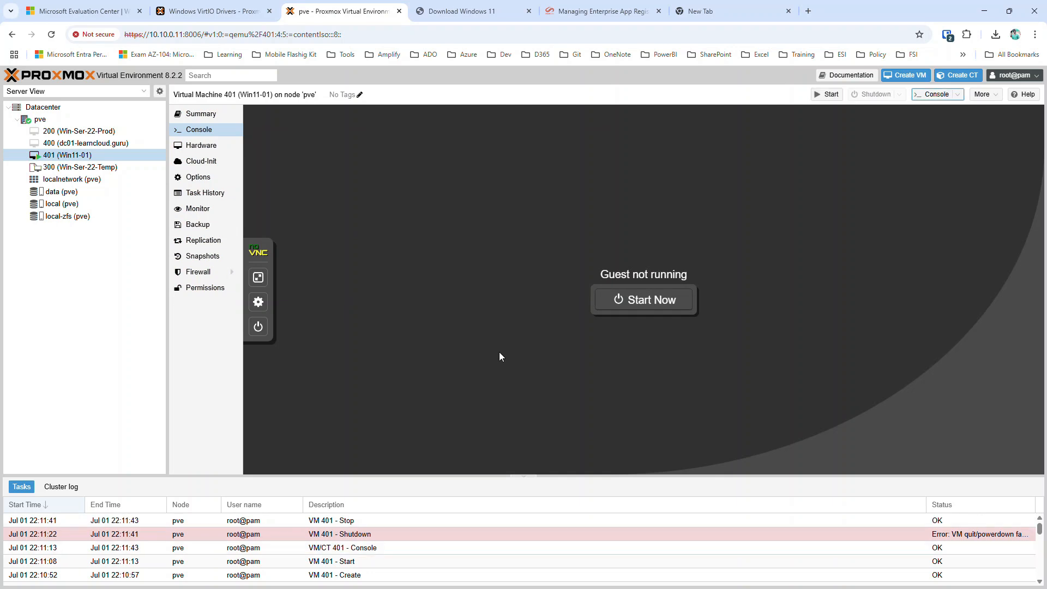
Select VM 401 (Win11-01) and show its hardware: 8 GiB memory, 6 processors, 80G virtio0 disk.
left_click(117, 143)
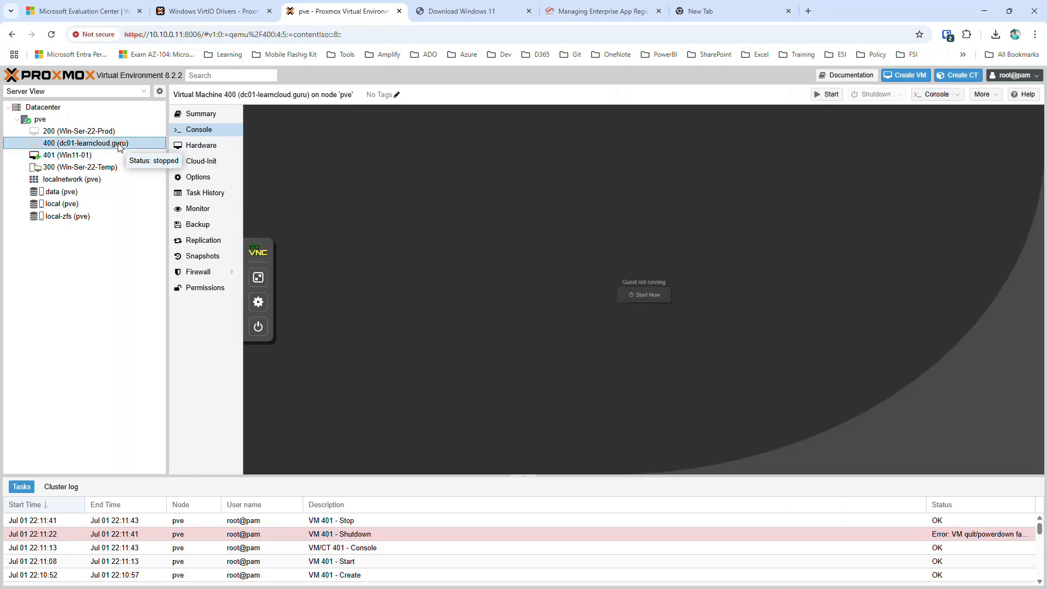
left_click(117, 156)
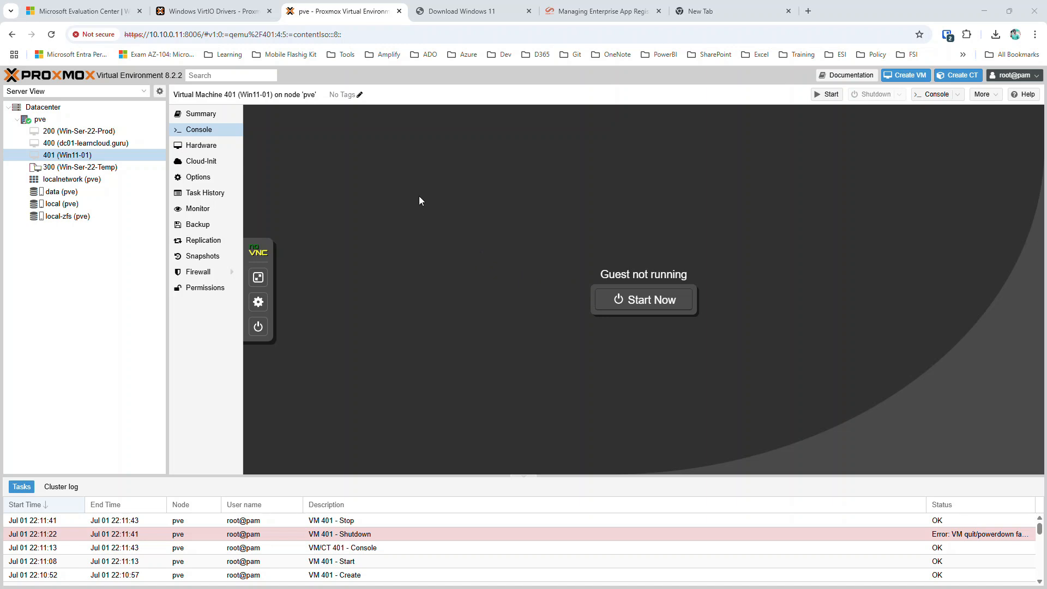
left_click(205, 149)
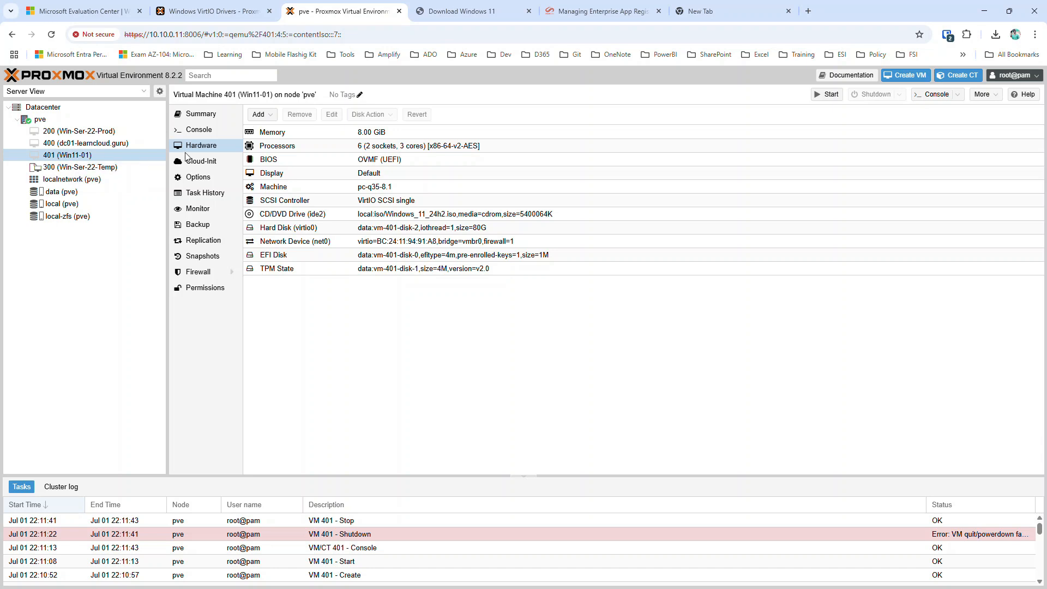
Add a new CD/DVD drive to VM 401, drawing its ISO from local storage.
left_click(265, 117)
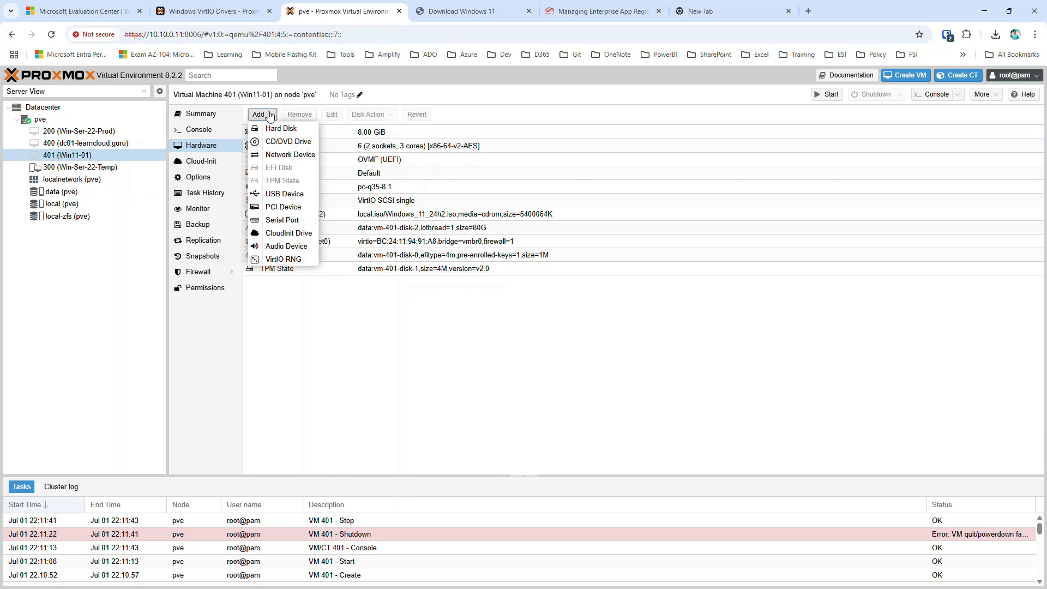
left_click(289, 143)
left_click(587, 318)
left_click(568, 349)
left_click(569, 334)
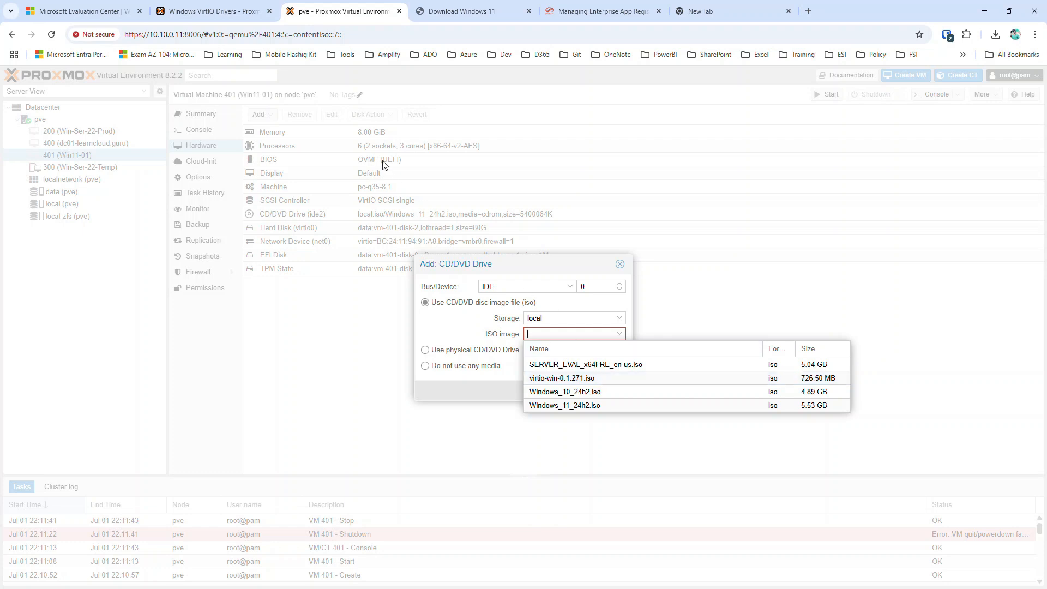
Attach virtio-win-0.1.271.iso as the ide0 CD/DVD drive and open the VM console.
left_click(241, 11)
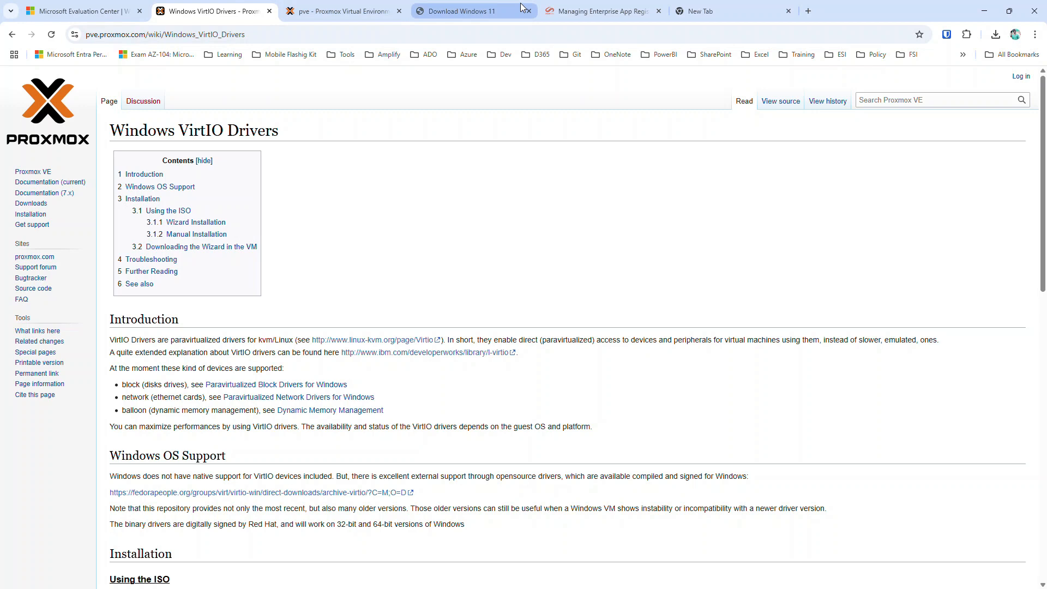
left_click(333, 7)
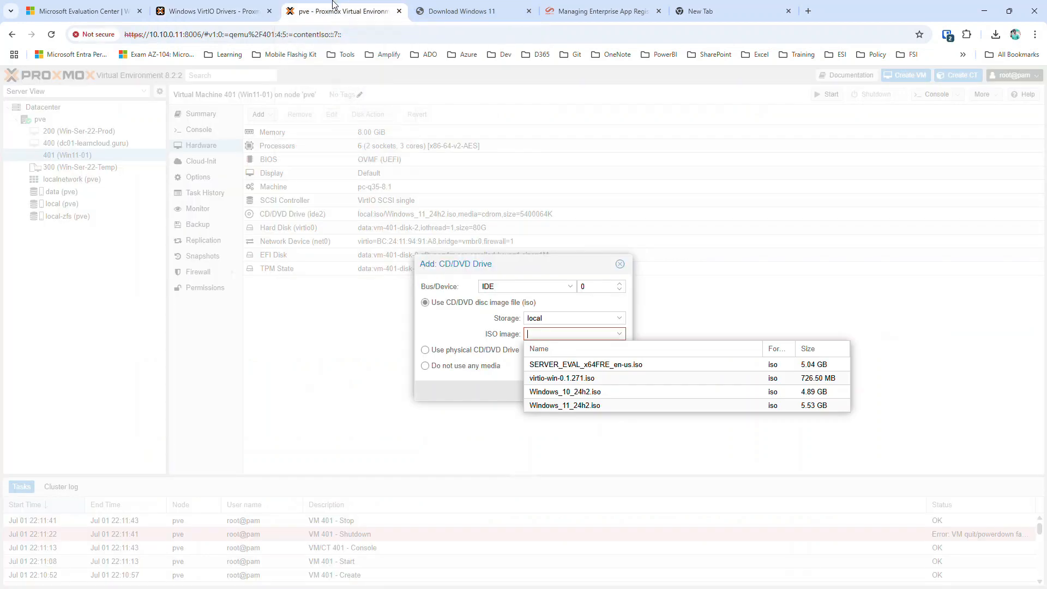
left_click(600, 379)
left_click(610, 384)
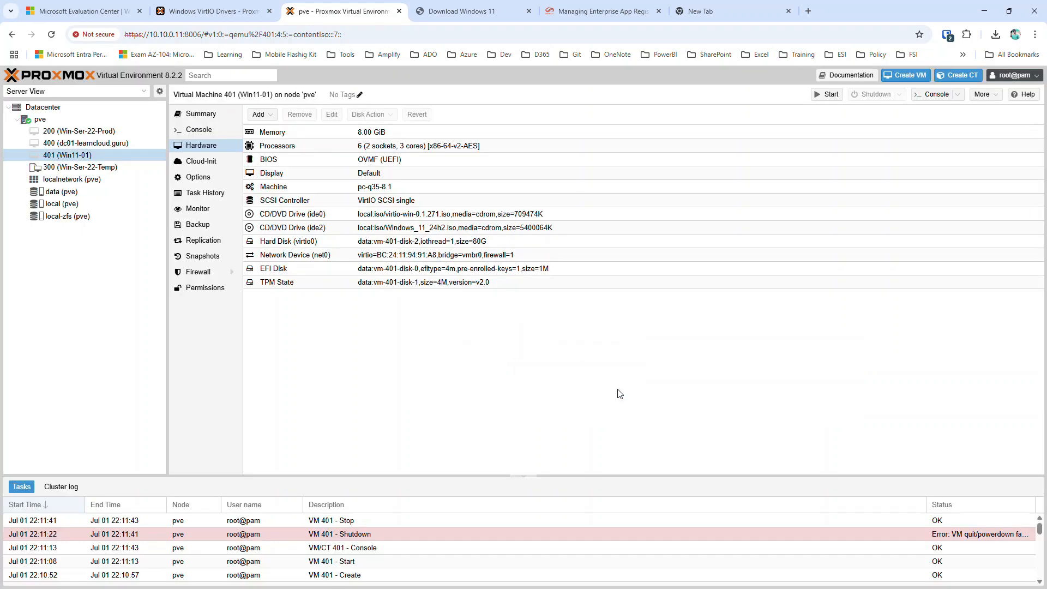
left_click(188, 131)
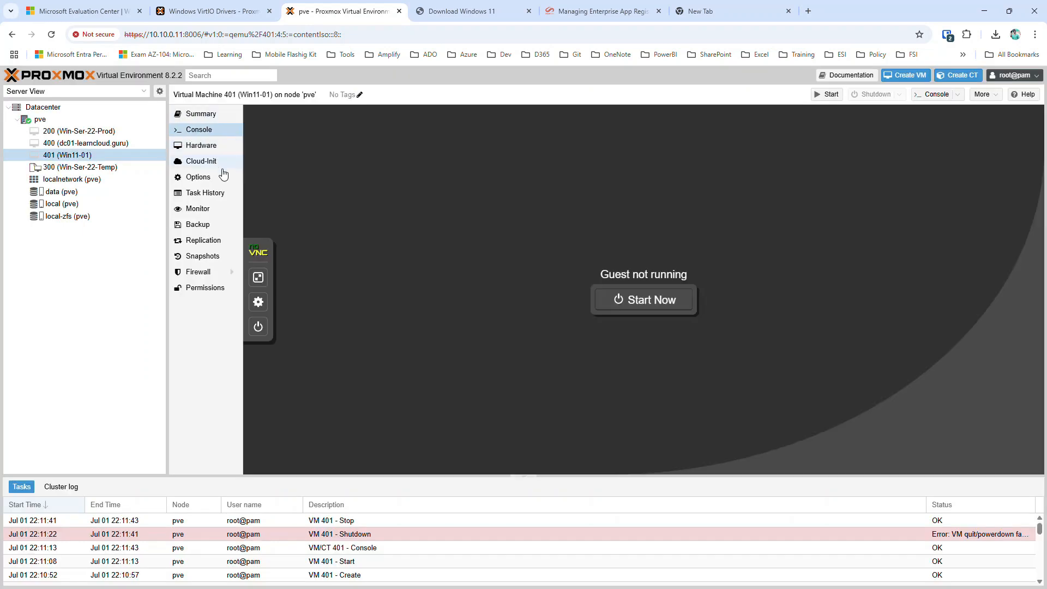
Start Win11-01 and let Windows 11 Setup load to the language settings page.
left_click(635, 304)
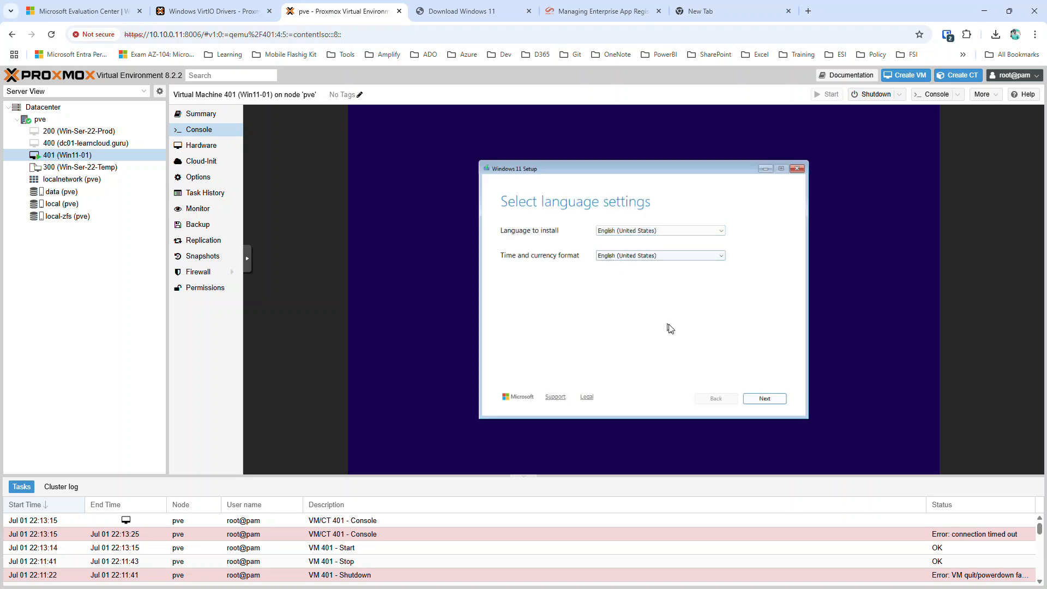
Keep English (United States) language and US keyboard, and agree to continue installing Windows 11.
left_click(764, 398)
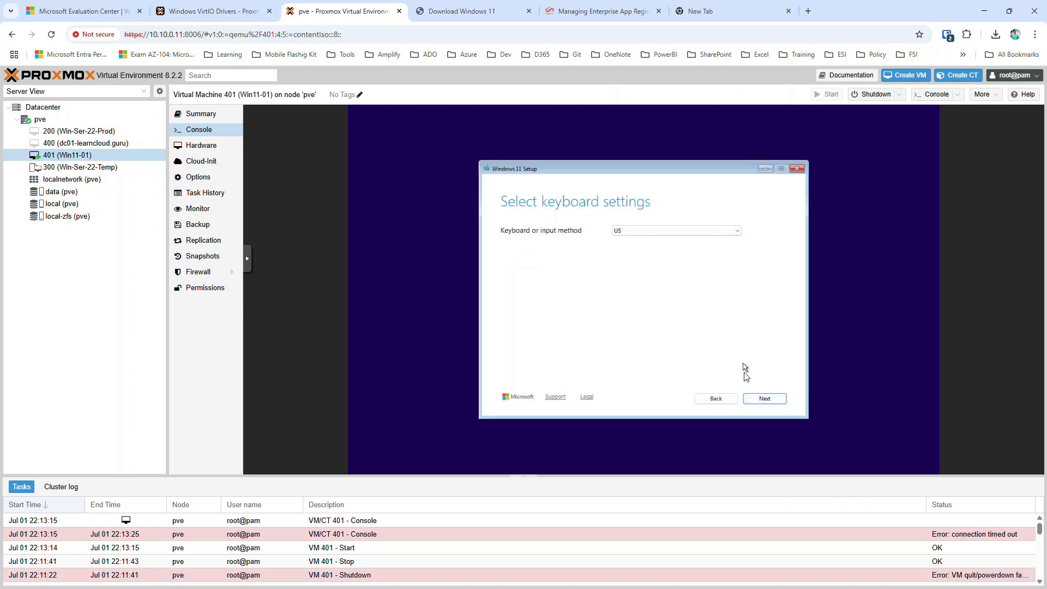
left_click(758, 399)
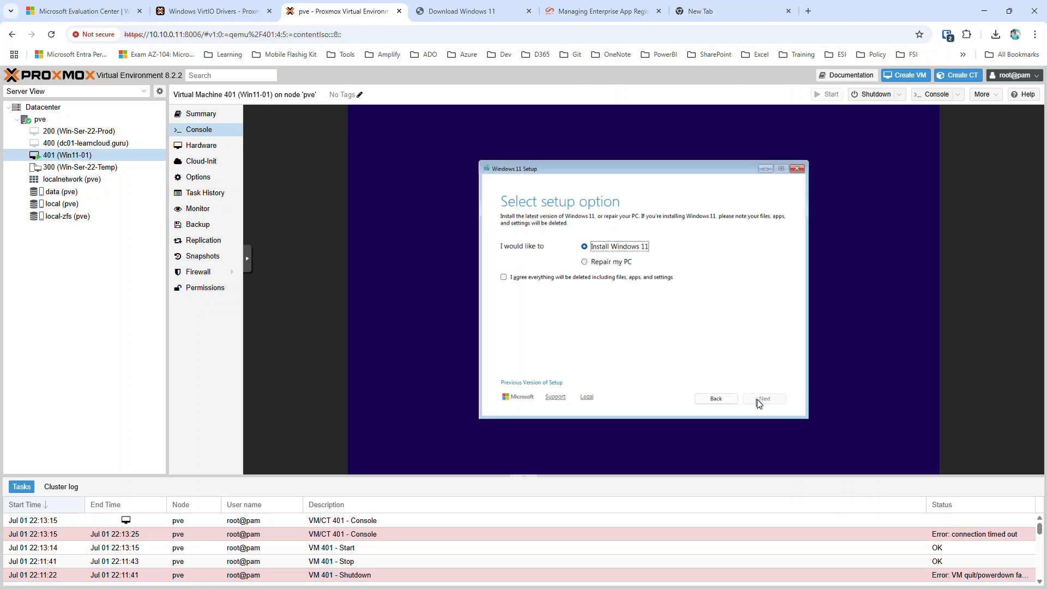
left_click(529, 279)
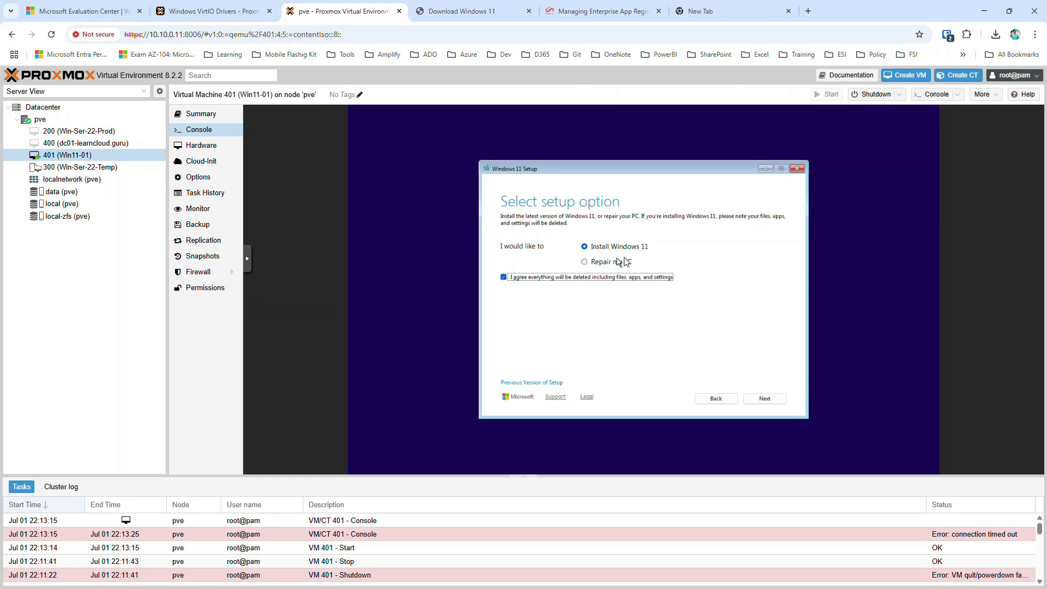
left_click(764, 398)
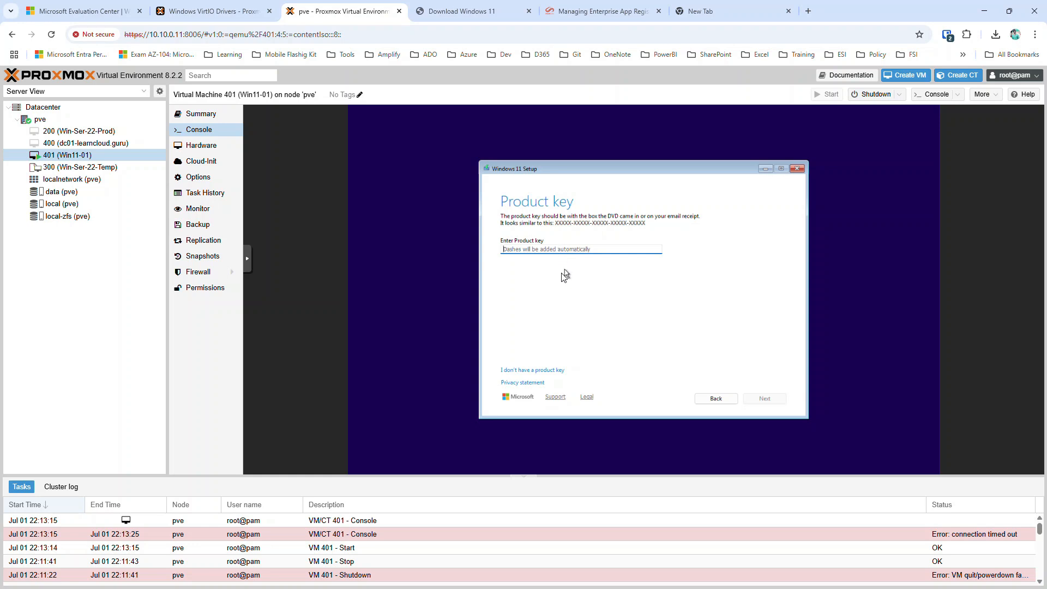
Skip the product key, pick Windows 11 Pro, and accept the licence terms.
left_click(526, 370)
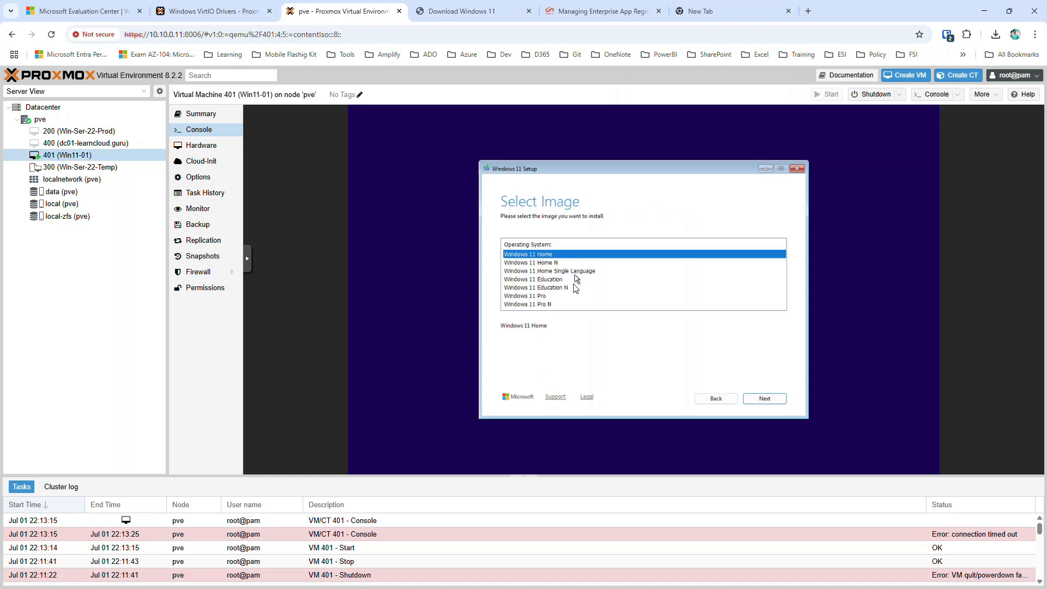
left_click(542, 298)
left_click(770, 399)
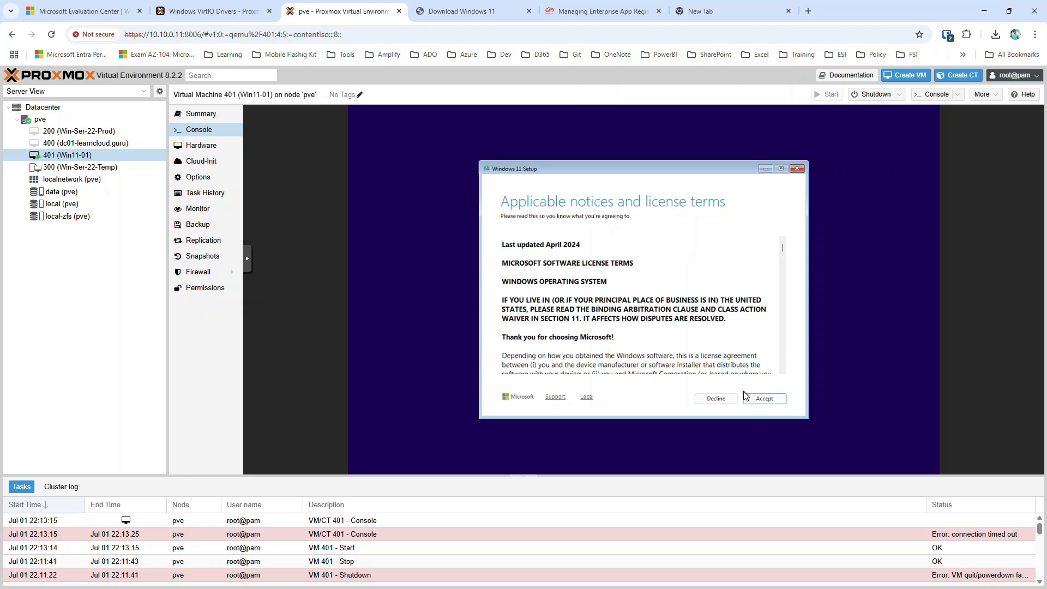
left_click(764, 399)
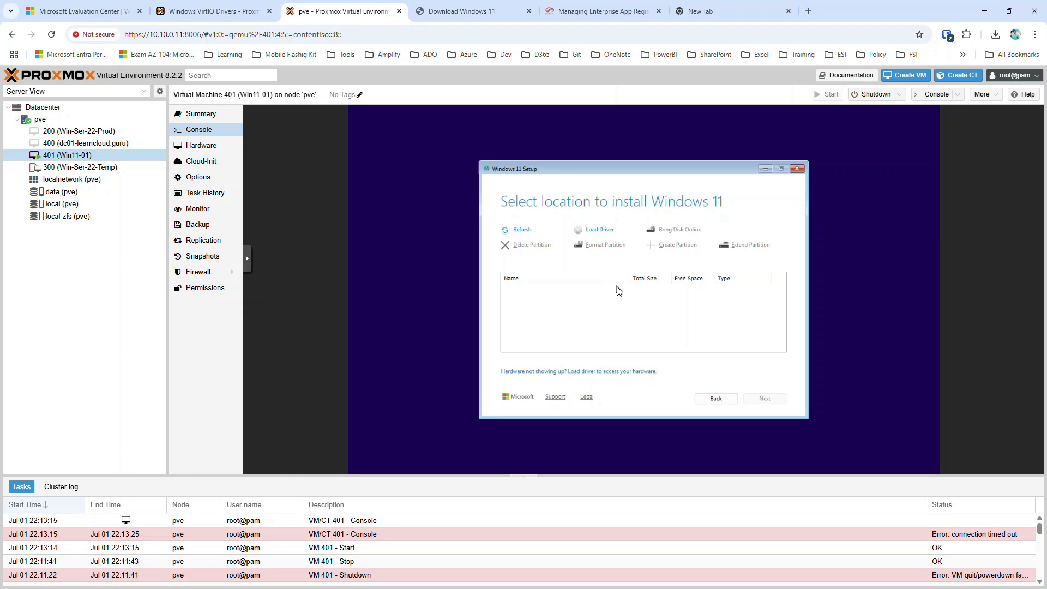
Install the Red Hat VirtIO SCSI controller driver from D:\amd64\w11 so Disk 0 appears.
left_click(607, 232)
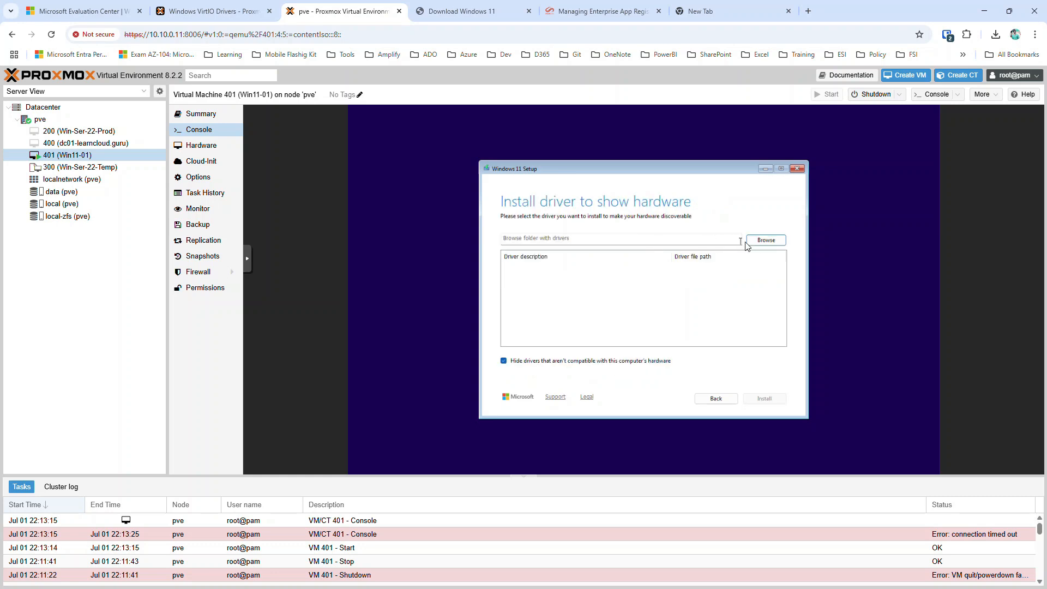
left_click(764, 241)
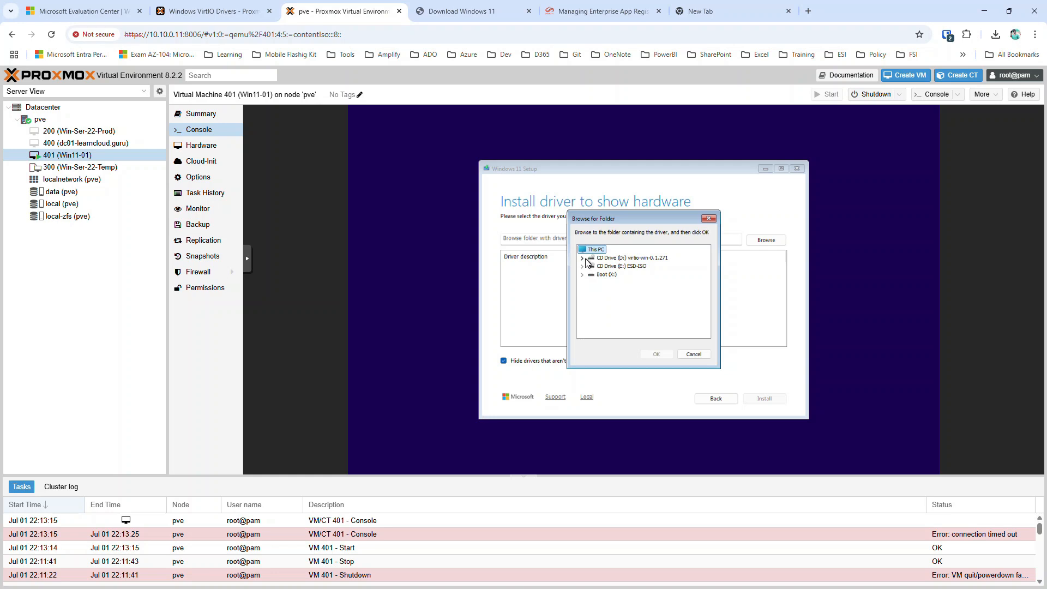
left_click(582, 258)
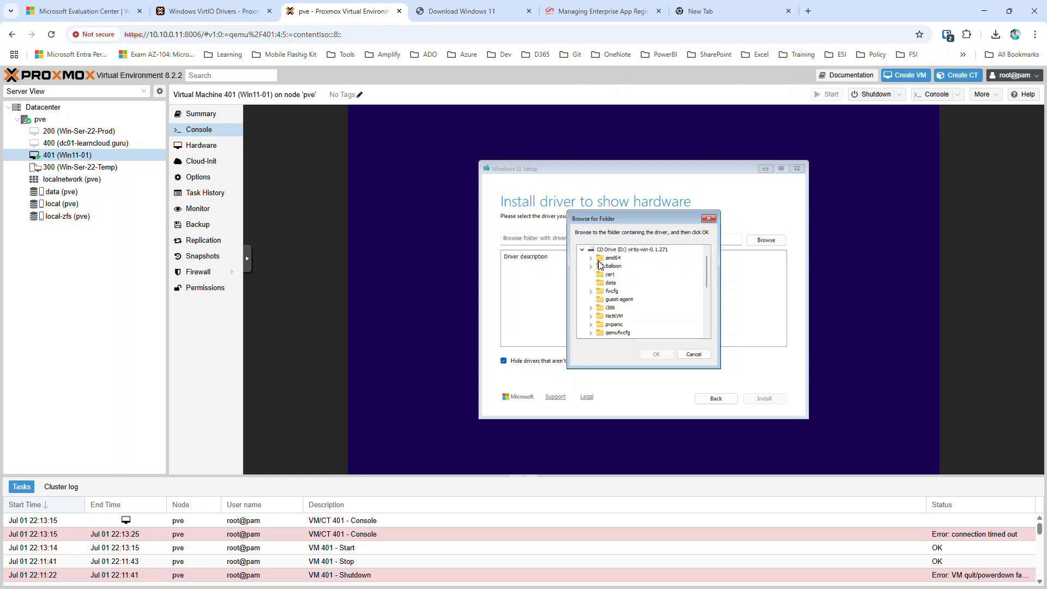
left_click(599, 258)
left_click(592, 259)
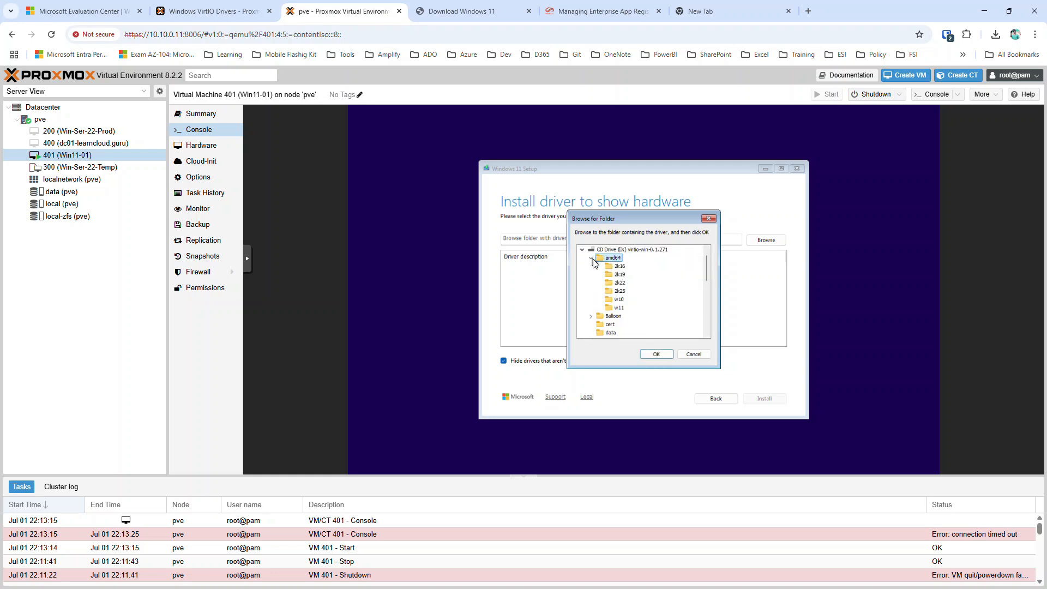
left_click(620, 308)
left_click(656, 354)
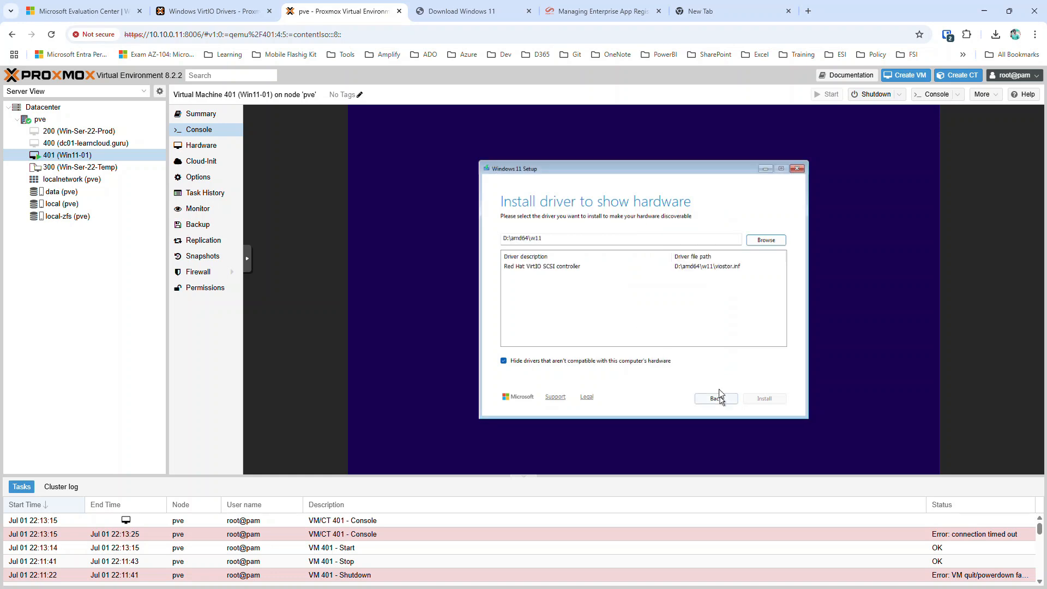
left_click(592, 268)
left_click(765, 399)
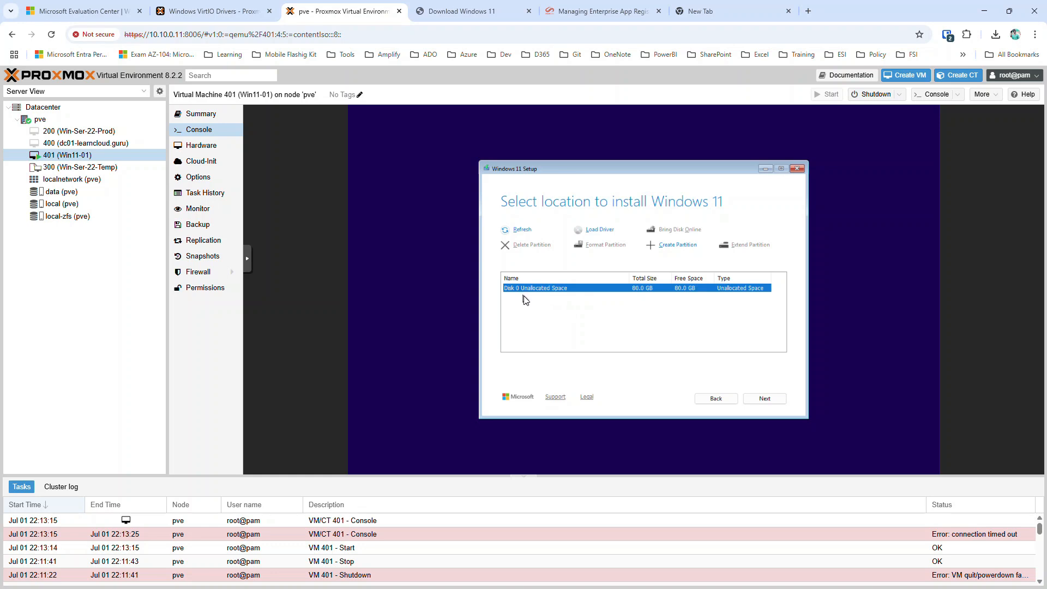
Install Windows 11 Pro onto Disk 0's 80.0 GB unallocated space.
left_click(766, 400)
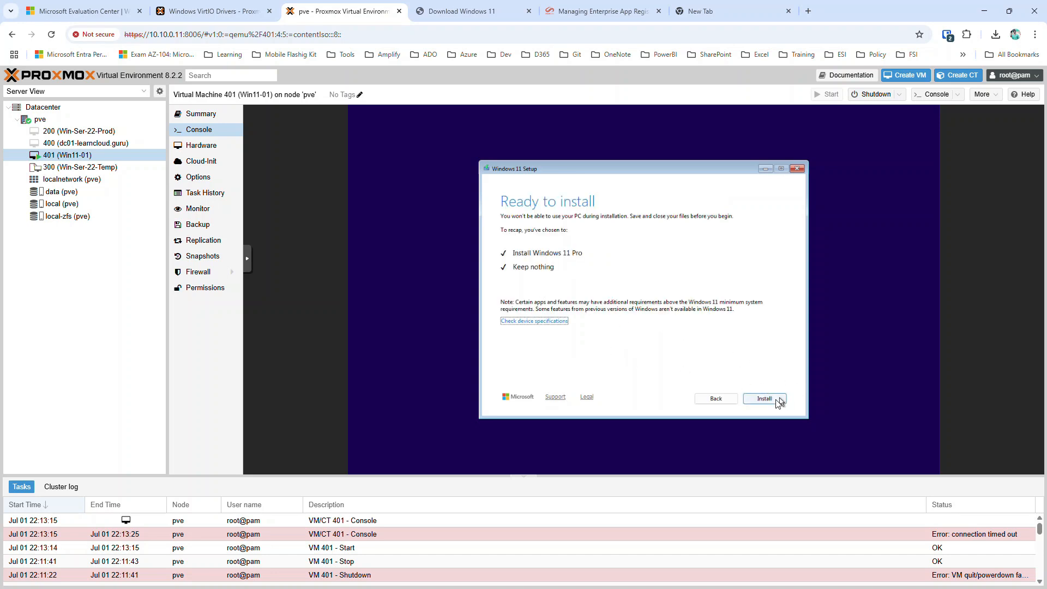
left_click(762, 399)
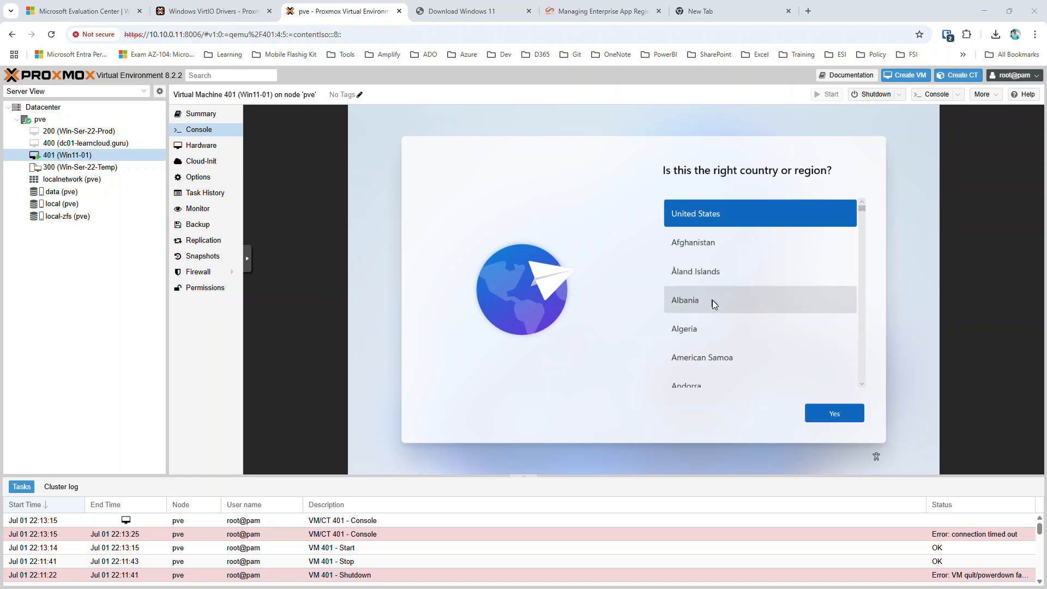
Confirm United States as the Windows country or region.
left_click(839, 414)
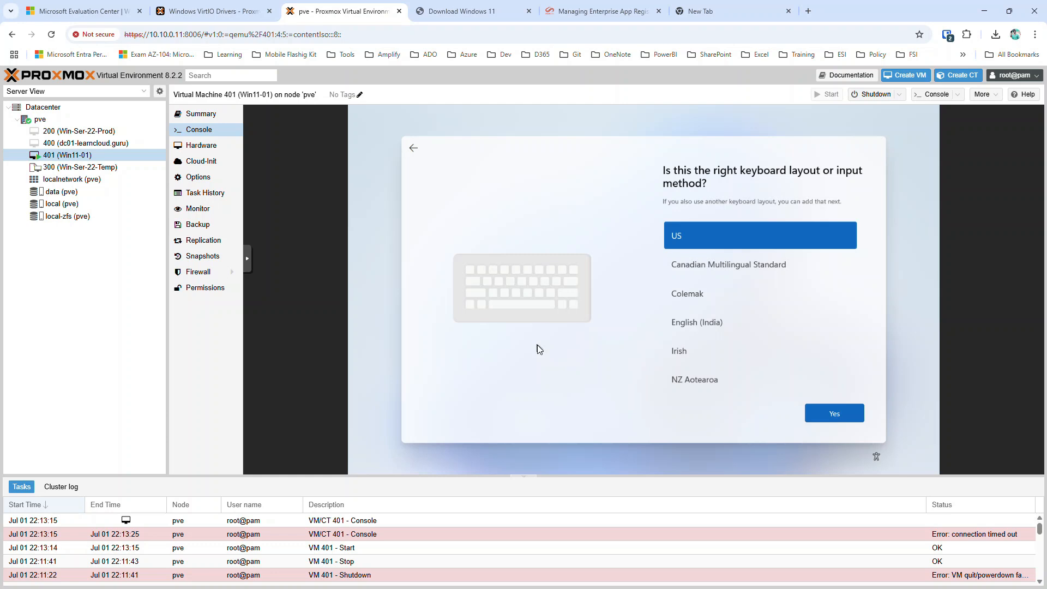
Run OOBE\bypassnro from a Shift+F10 command prompt so setup restarts with the no-internet bypass.
key("shift+F10")
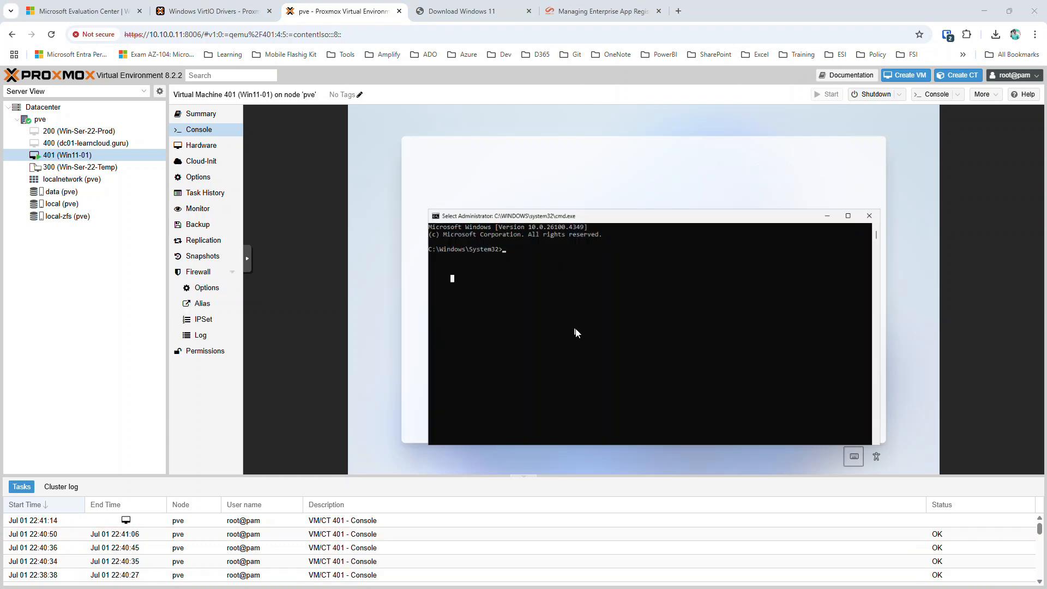
left_click_drag(637, 216, 595, 234)
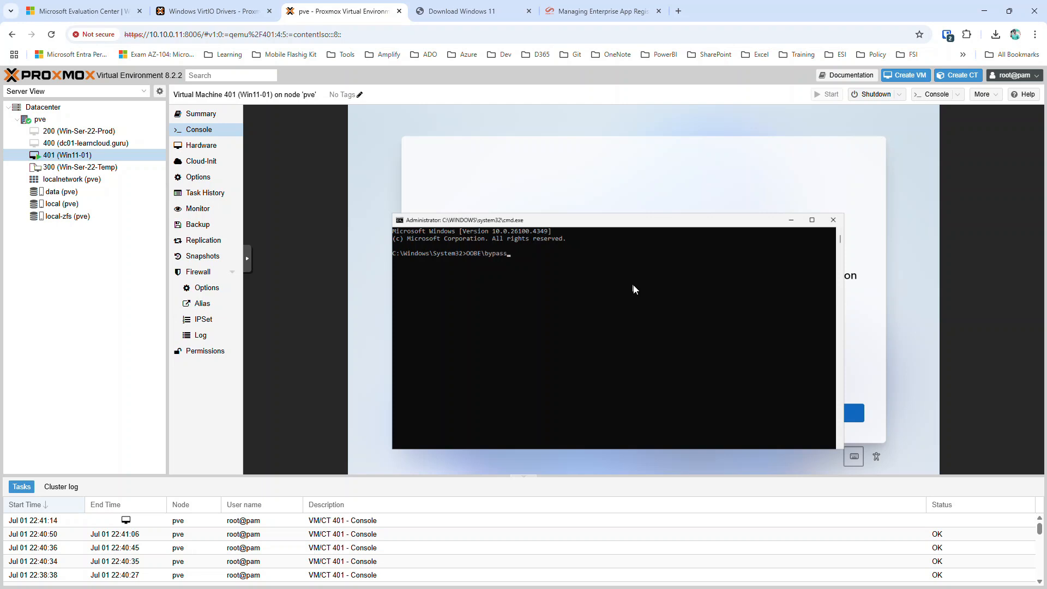
key("Return")
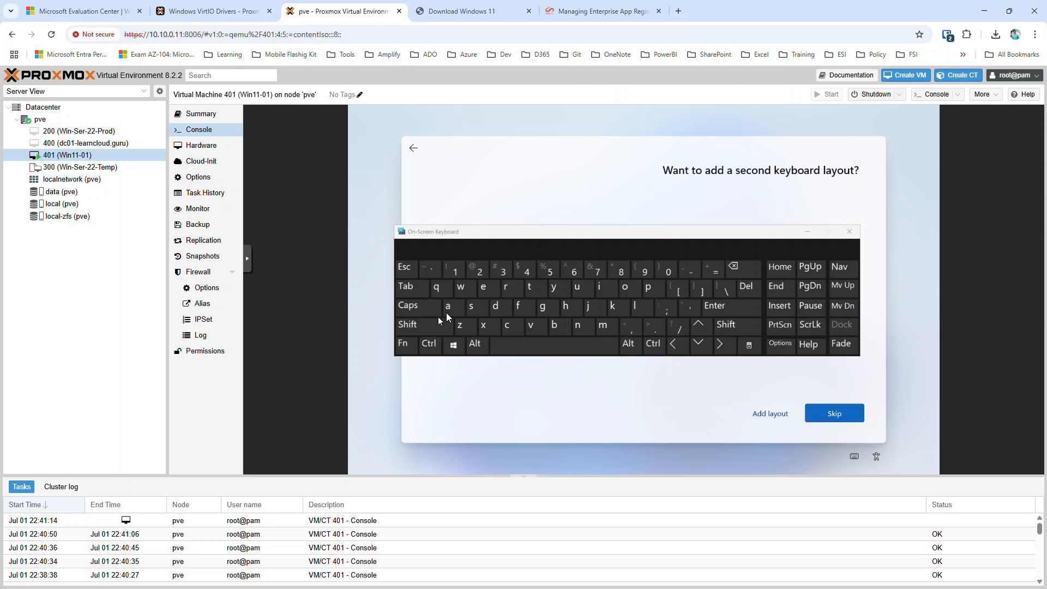
Skip the second keyboard layout and continue with 'I don't have internet'.
left_click(806, 232)
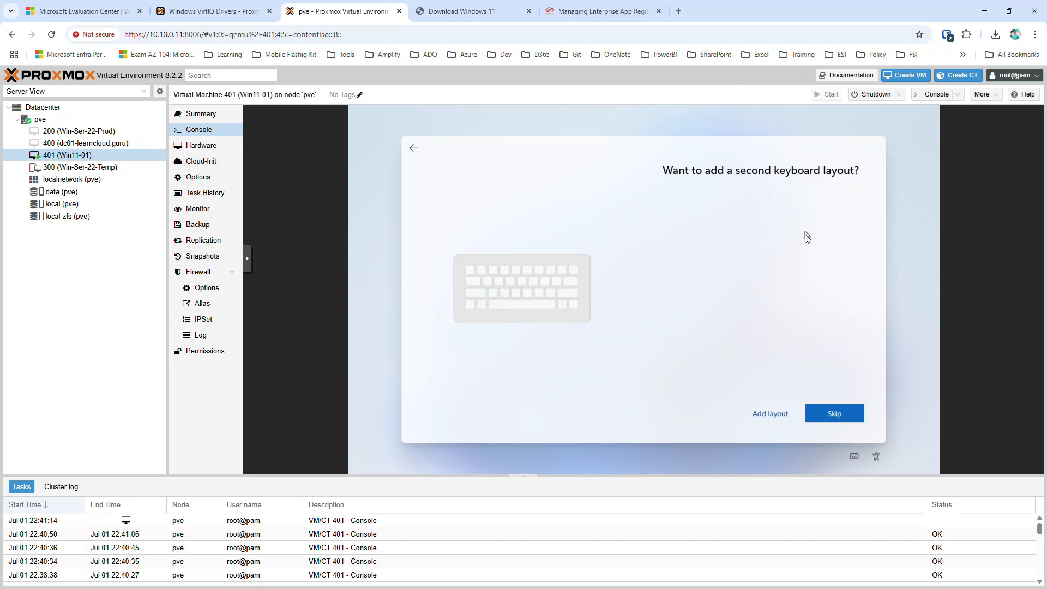
left_click(841, 414)
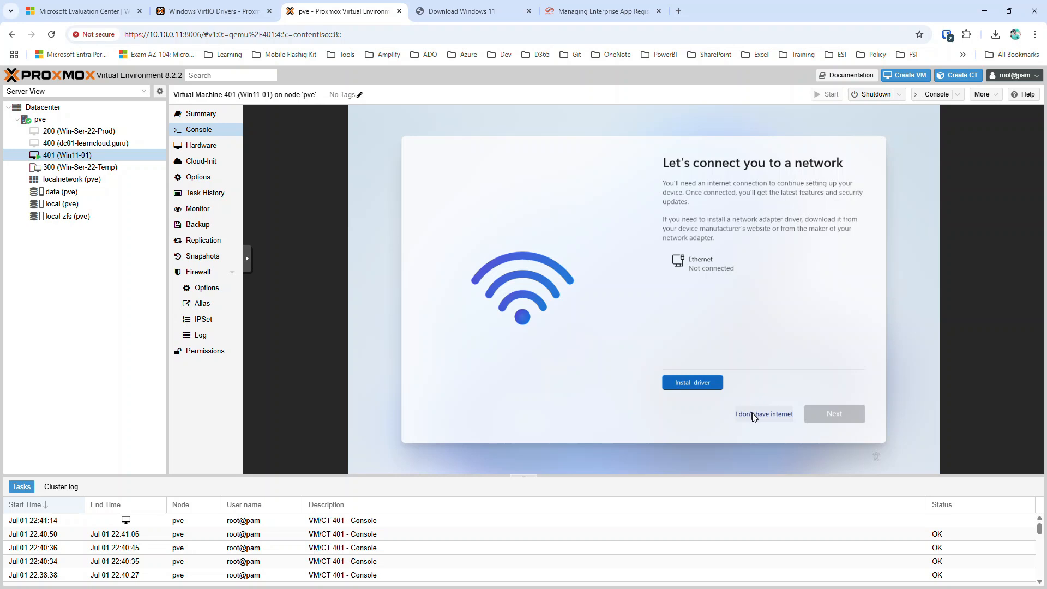
left_click(753, 414)
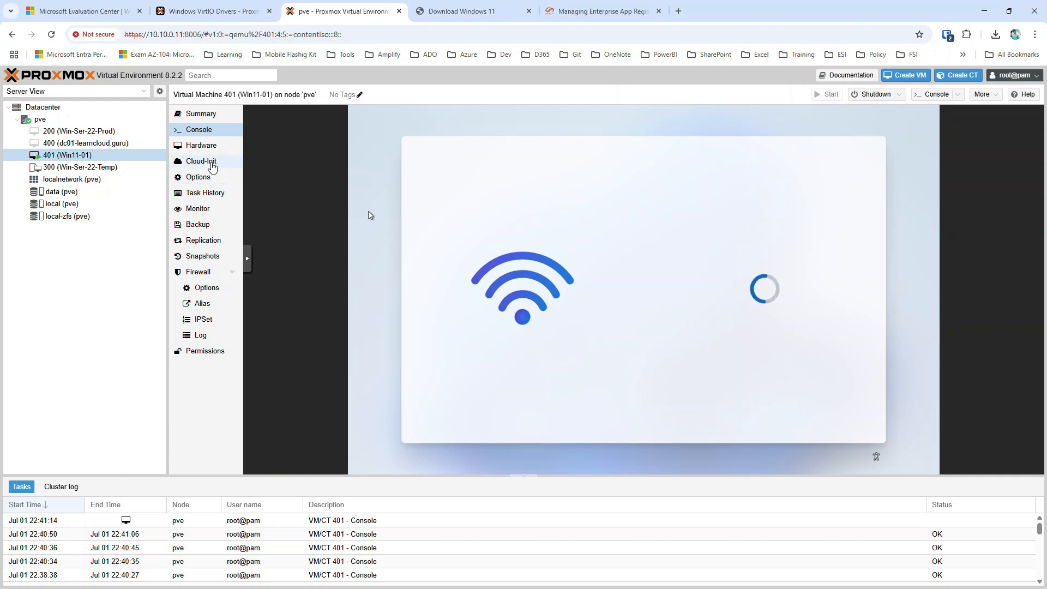
Verify Win11-01's net0 network device is set to Disconnect, then return to the console.
left_click(215, 149)
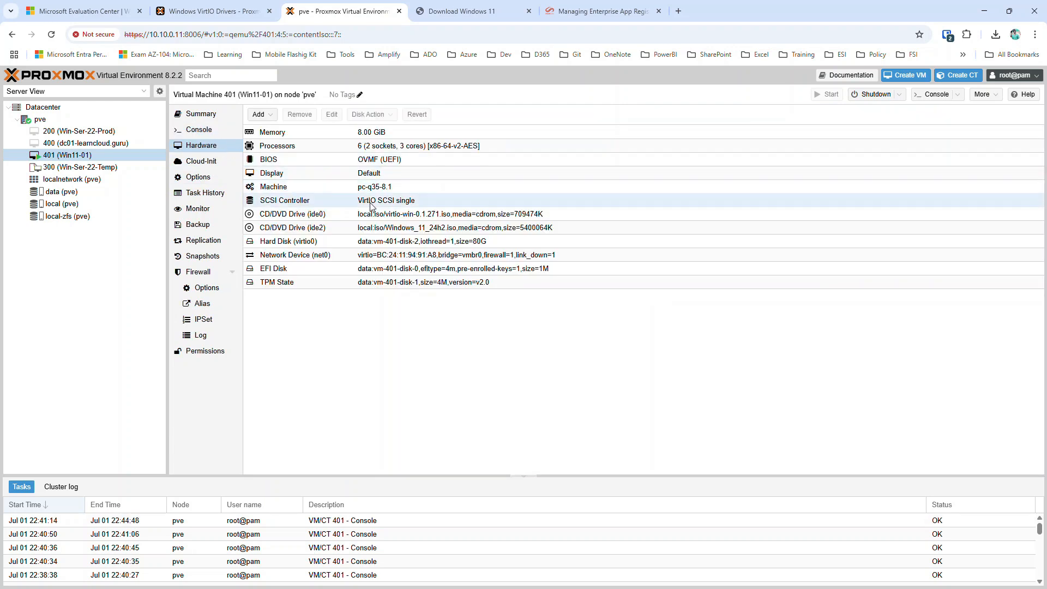
double_click(309, 257)
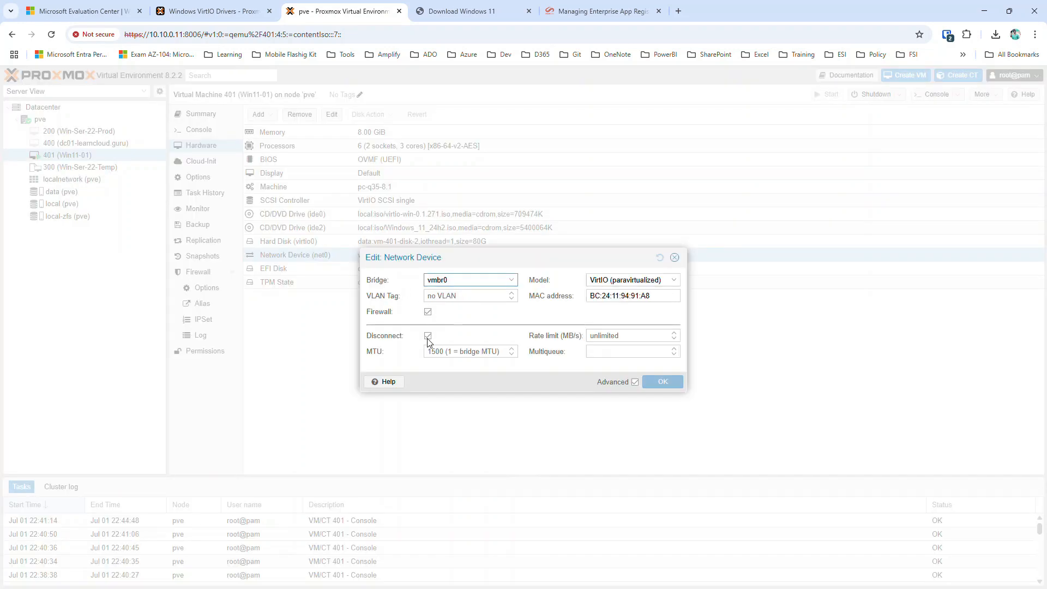
left_click(675, 259)
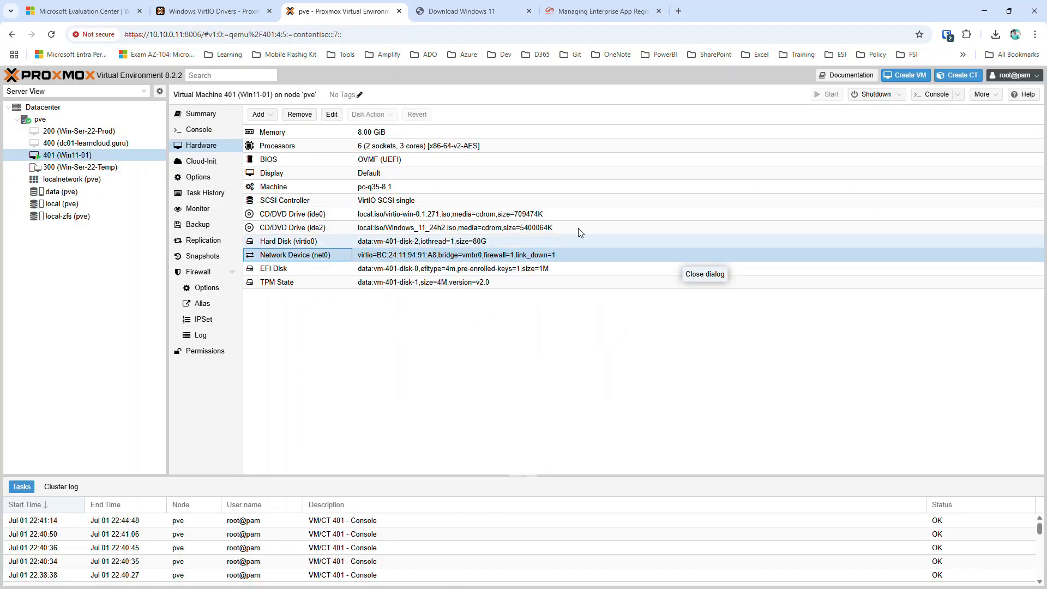
left_click(199, 131)
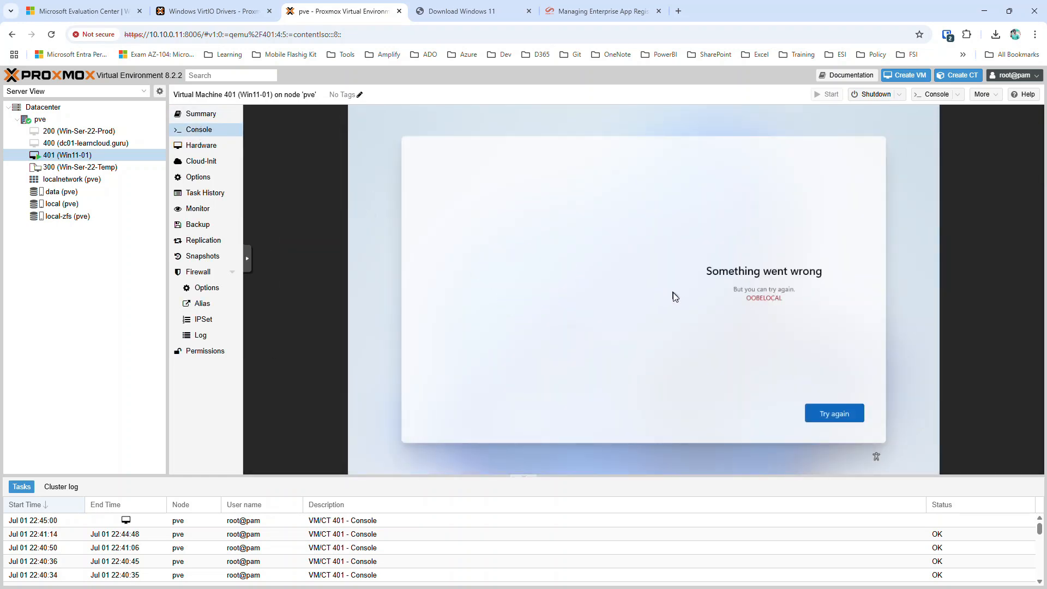
Retry setup, name the local account 'adm', then enter and confirm its password.
left_click(833, 413)
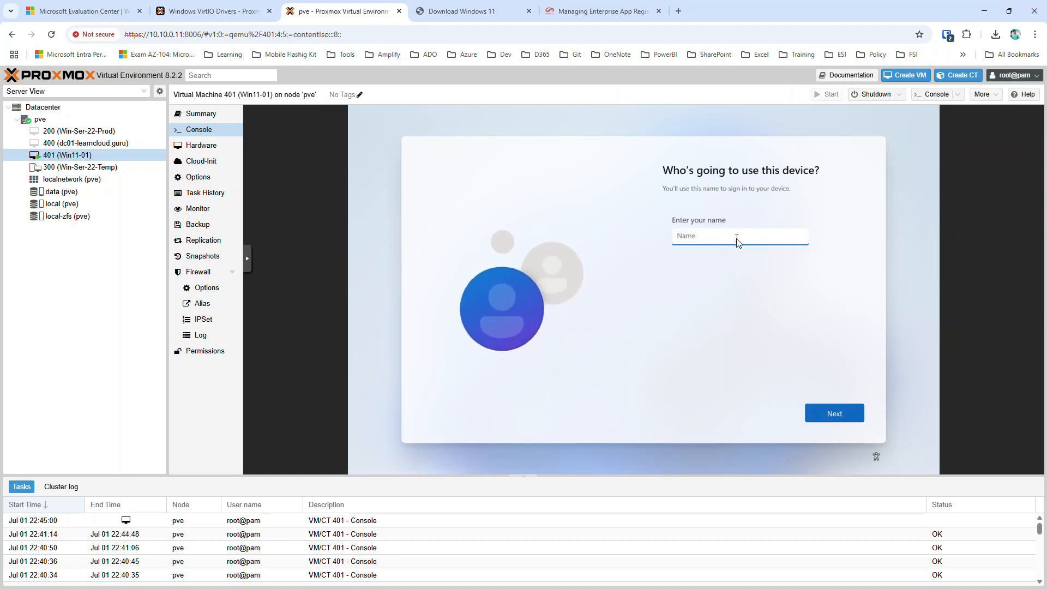
type("admin")
key("Return")
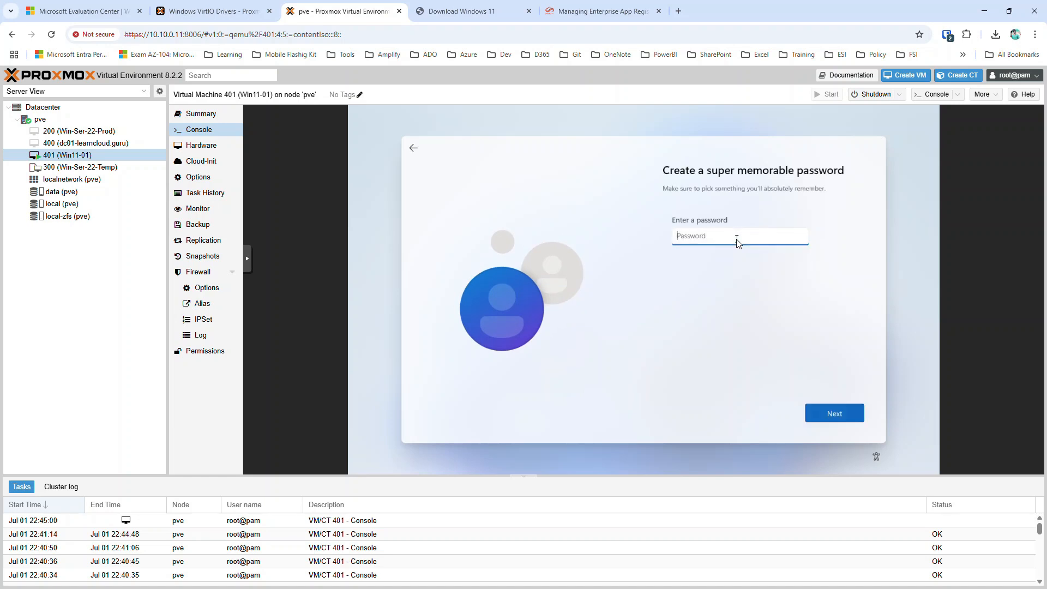
type("************")
key("Return")
type("*")
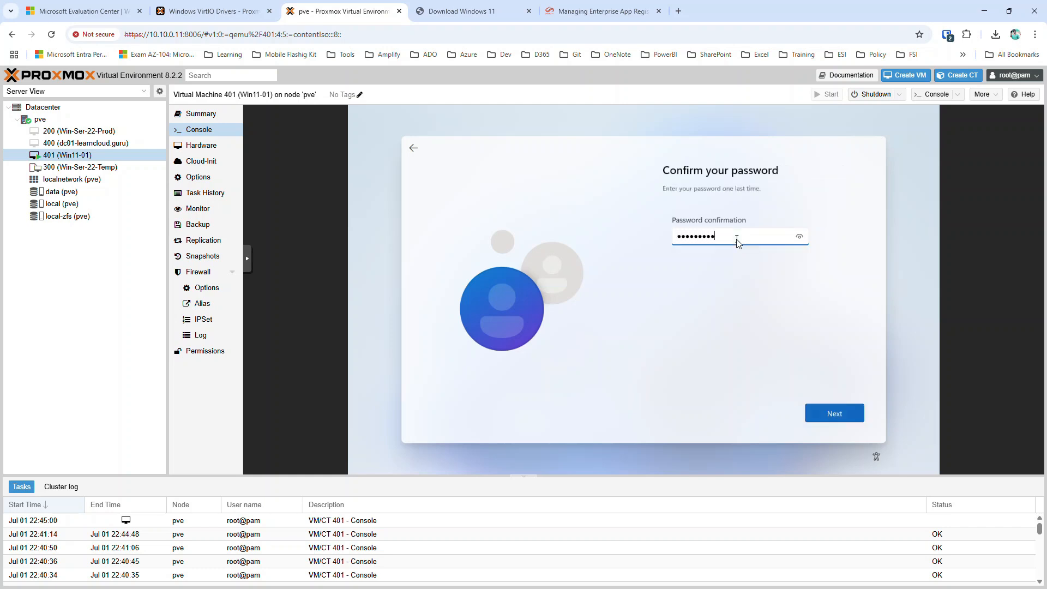
type("***********")
key("Return")
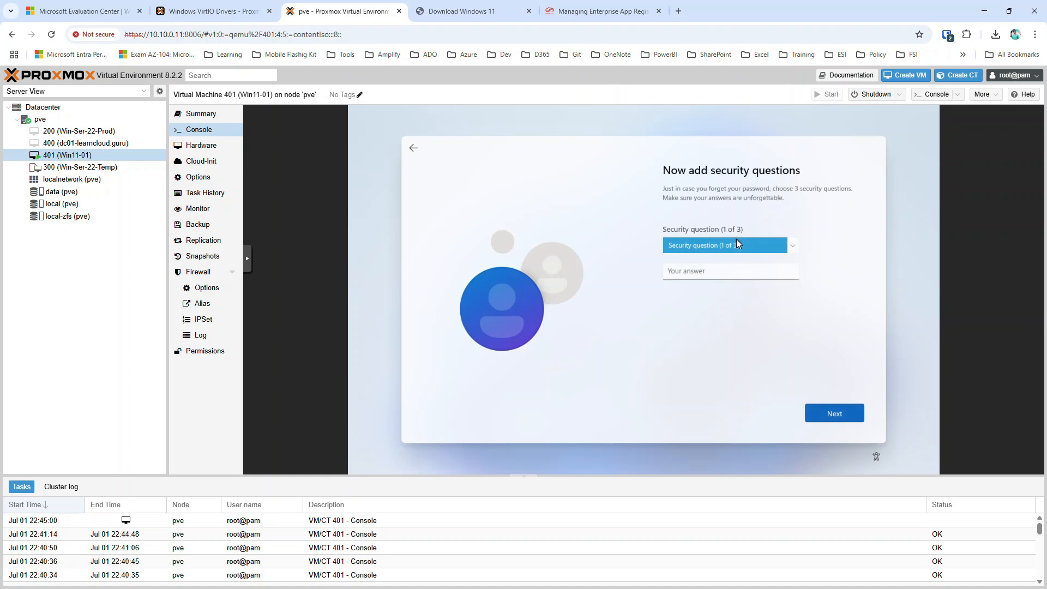
Choose three different security questions and enter an answer for each.
key("Tab")
type("abc")
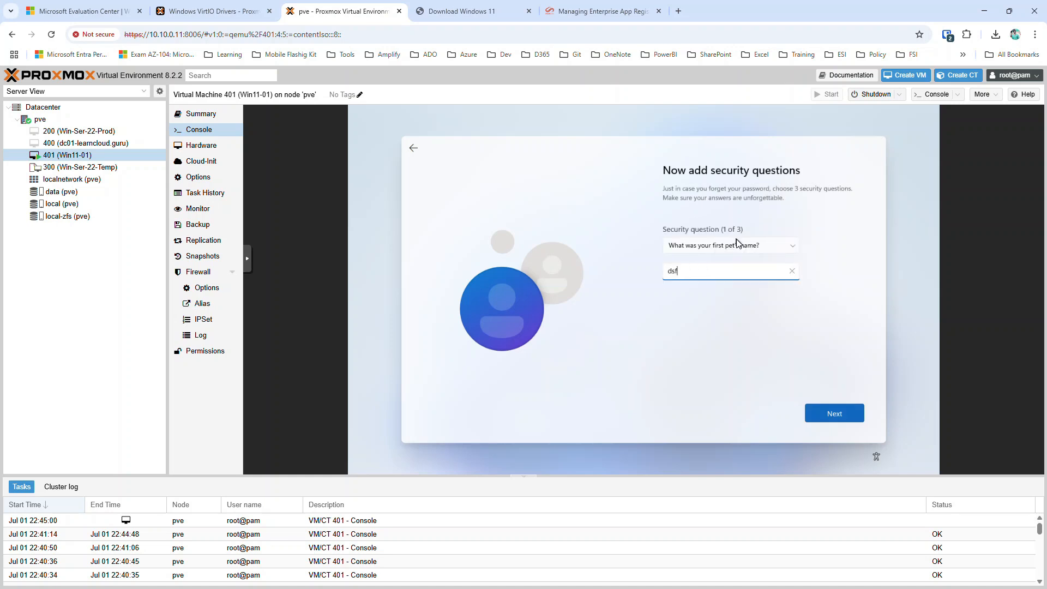
key("Return")
key("Down")
key("Tab")
type("abc")
key("Return")
key("Down")
key("Tab")
type("dfgdfgdfgdfg")
key("Return")
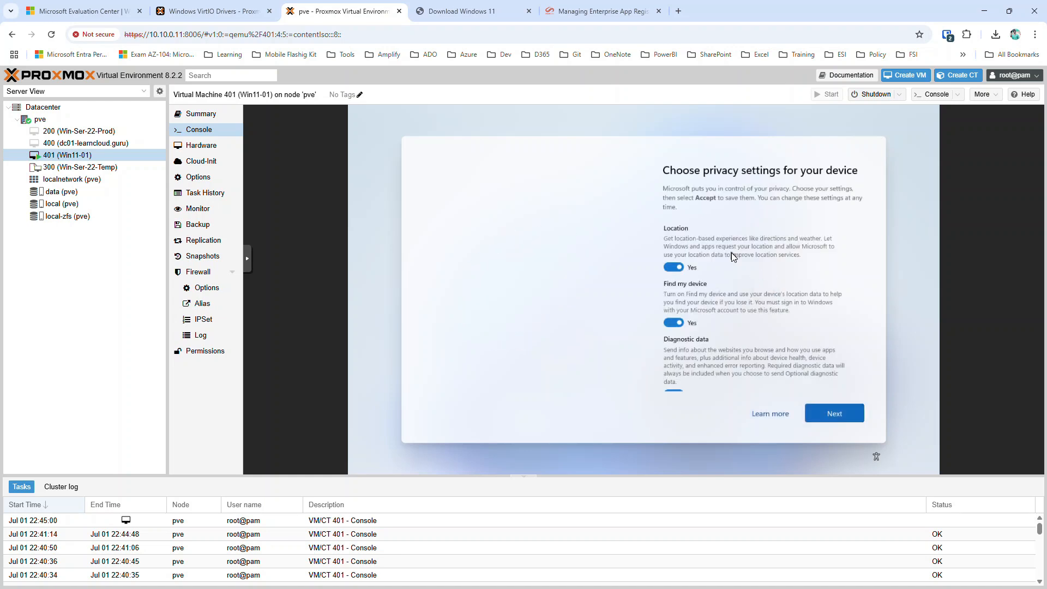
Accept the default privacy settings from the bottom of the page.
scroll(779, 293, "down", 5)
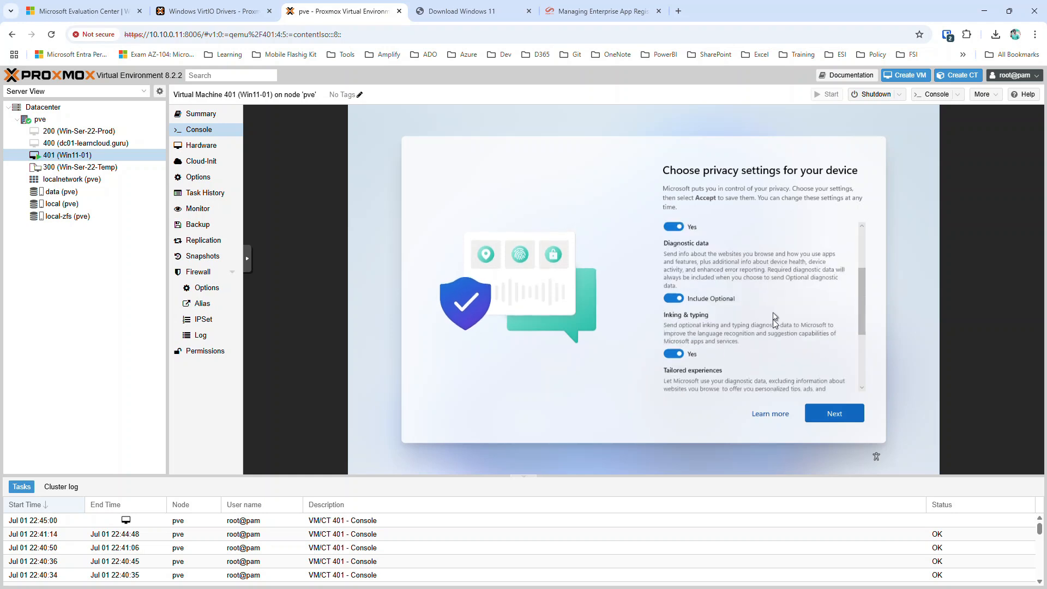
left_click(834, 415)
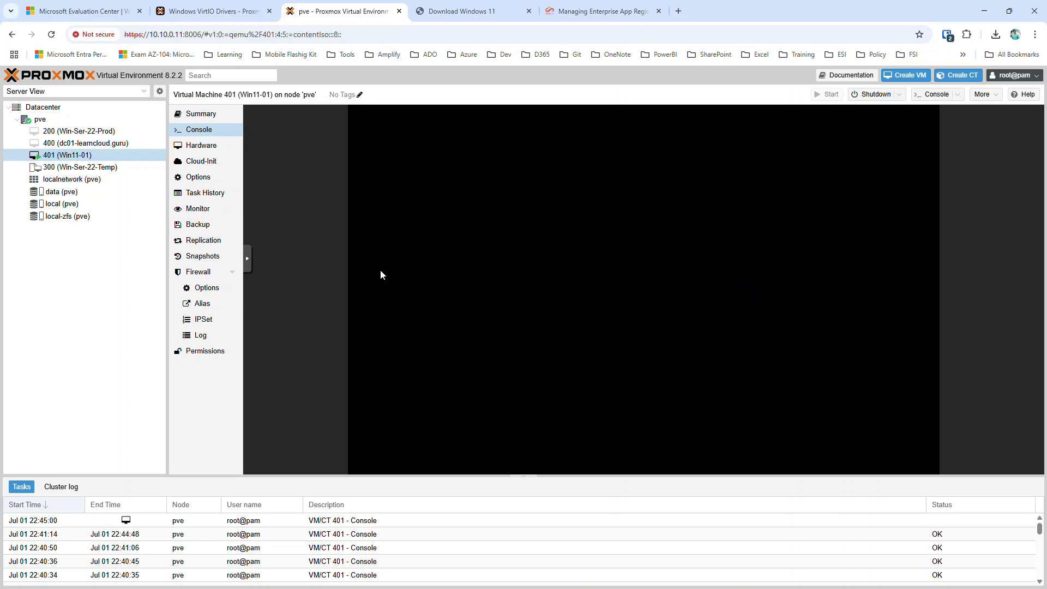
Send Ctrl+Alt+Del through the noVNC extra keys and launch Task Manager.
left_click(248, 259)
left_click(258, 264)
left_click(300, 236)
left_click(299, 252)
left_click(300, 352)
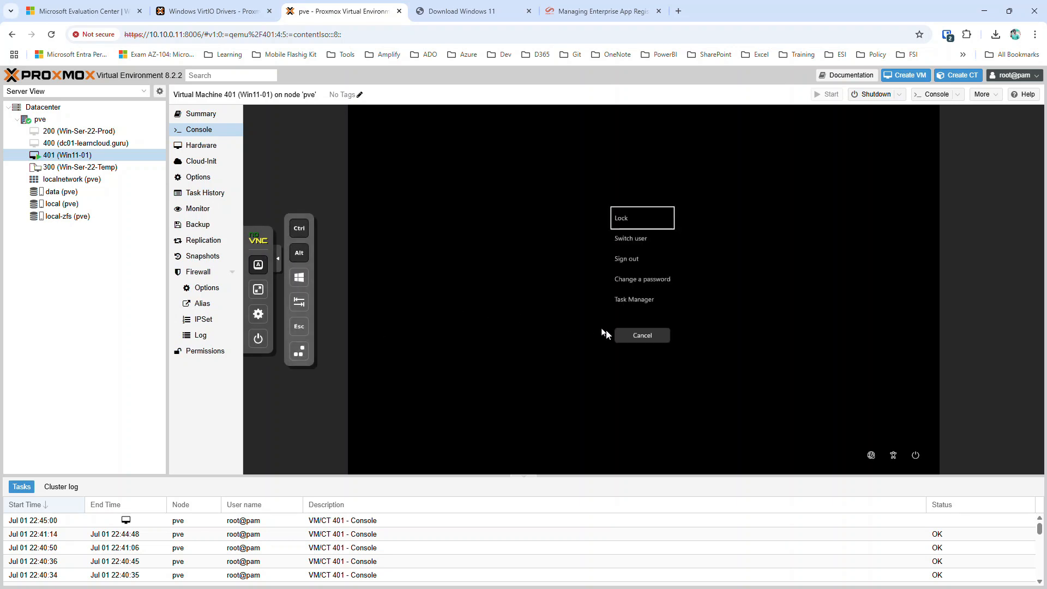
left_click(637, 300)
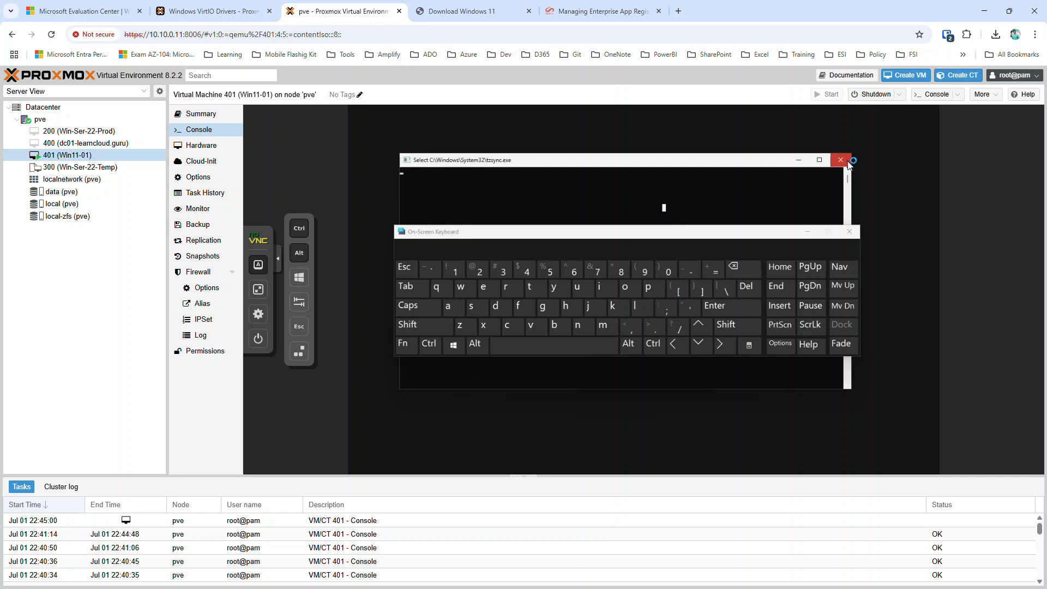
Close the On-Screen Keyboard, the tzsync console and Task Manager.
left_click(855, 235)
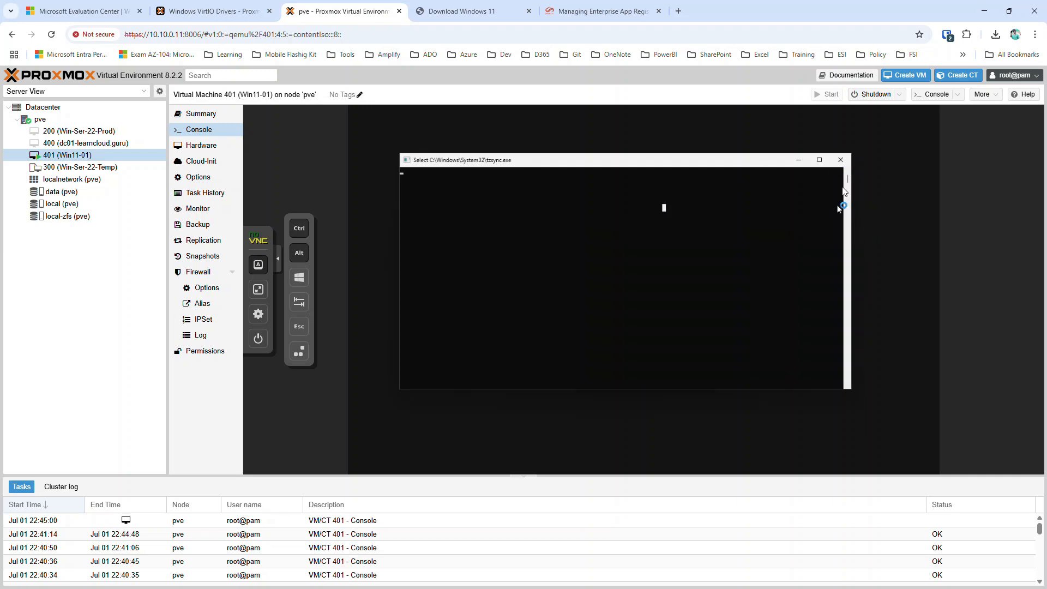
left_click(840, 160)
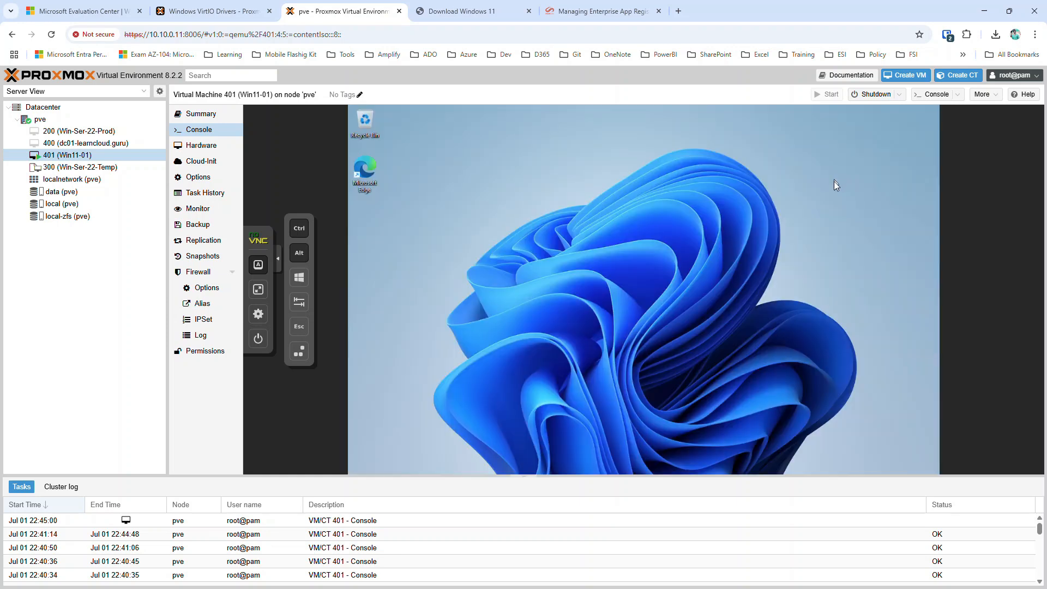
key("ctrl+shift+Escape")
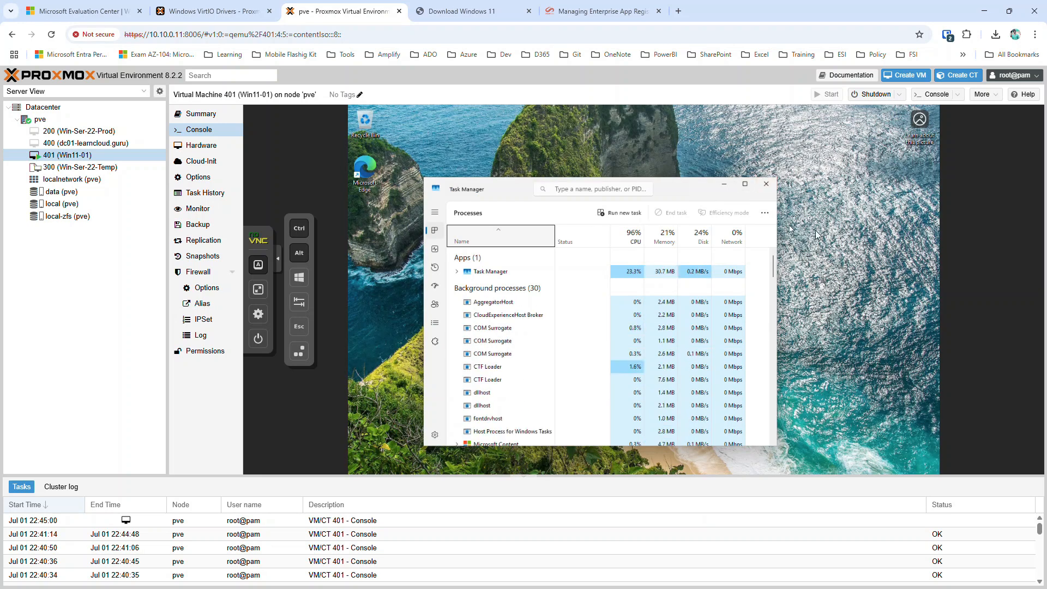
left_click(772, 184)
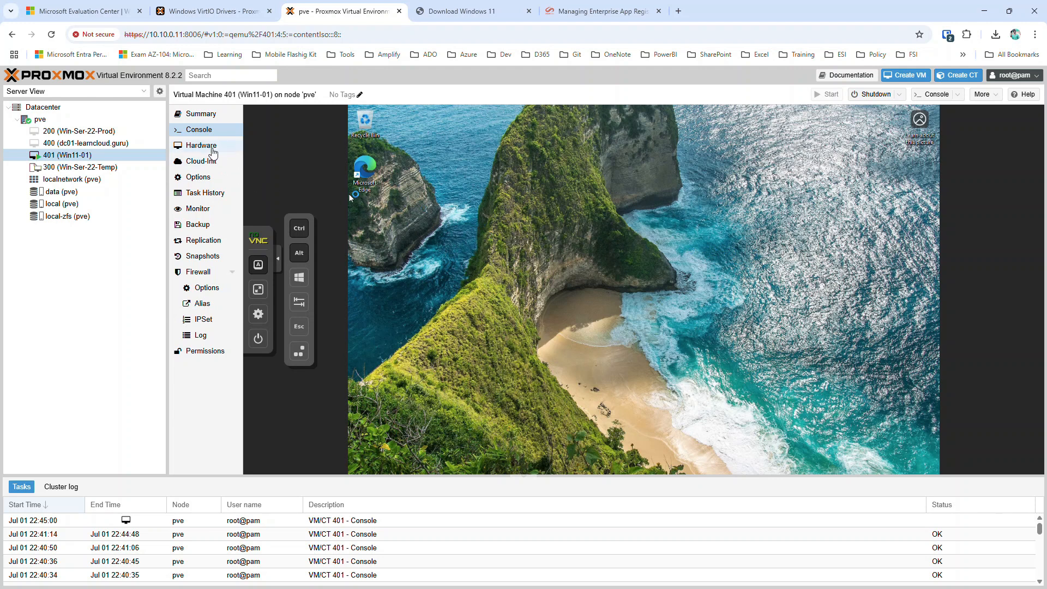
Clear Disconnect on Win11-01's net0 network device and go back to its console.
left_click(213, 150)
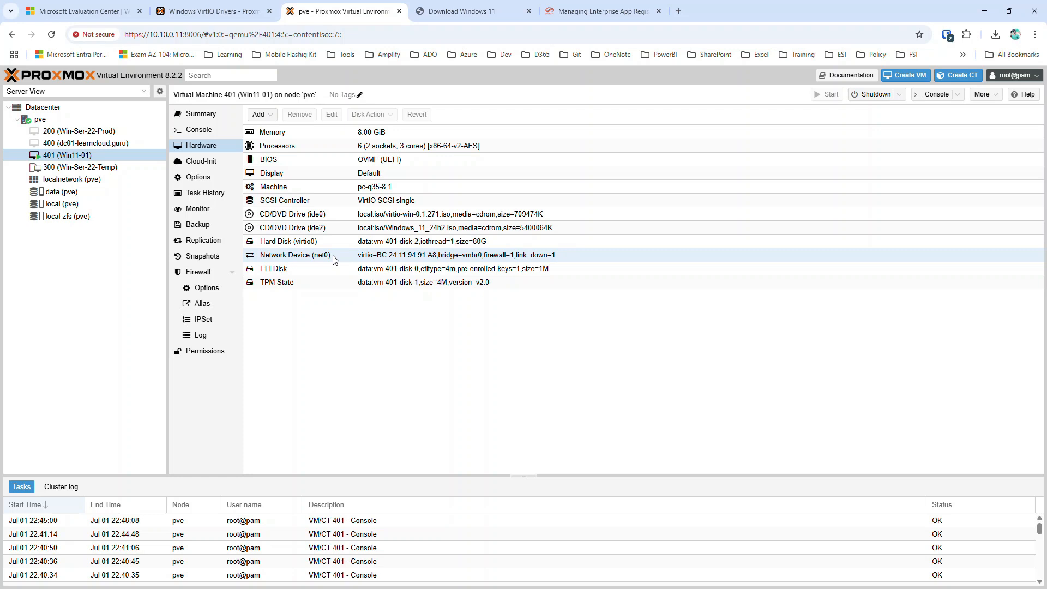
double_click(335, 260)
left_click(428, 336)
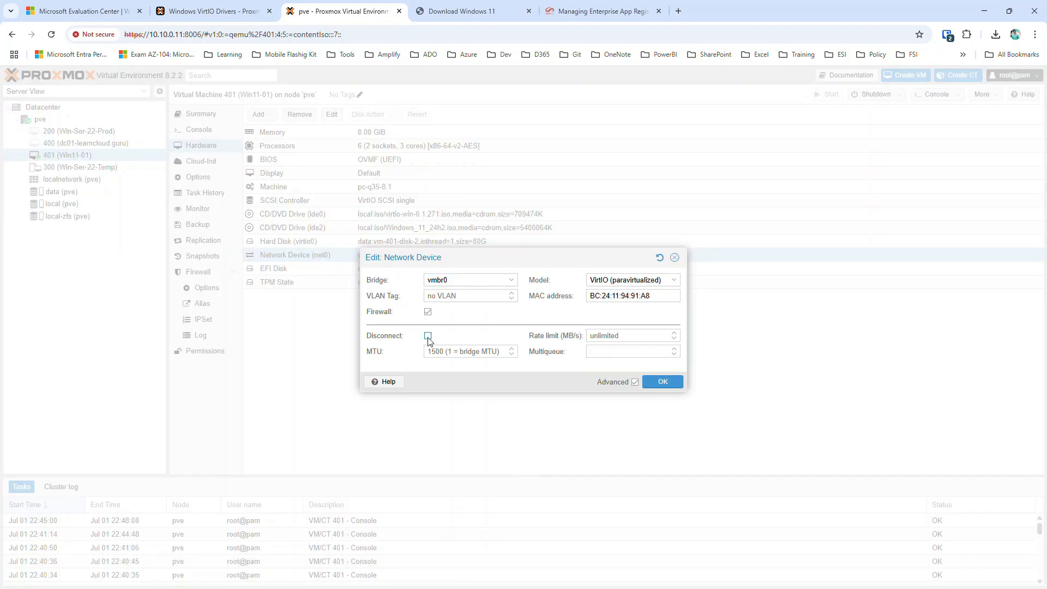
left_click(667, 384)
left_click(208, 116)
left_click(210, 131)
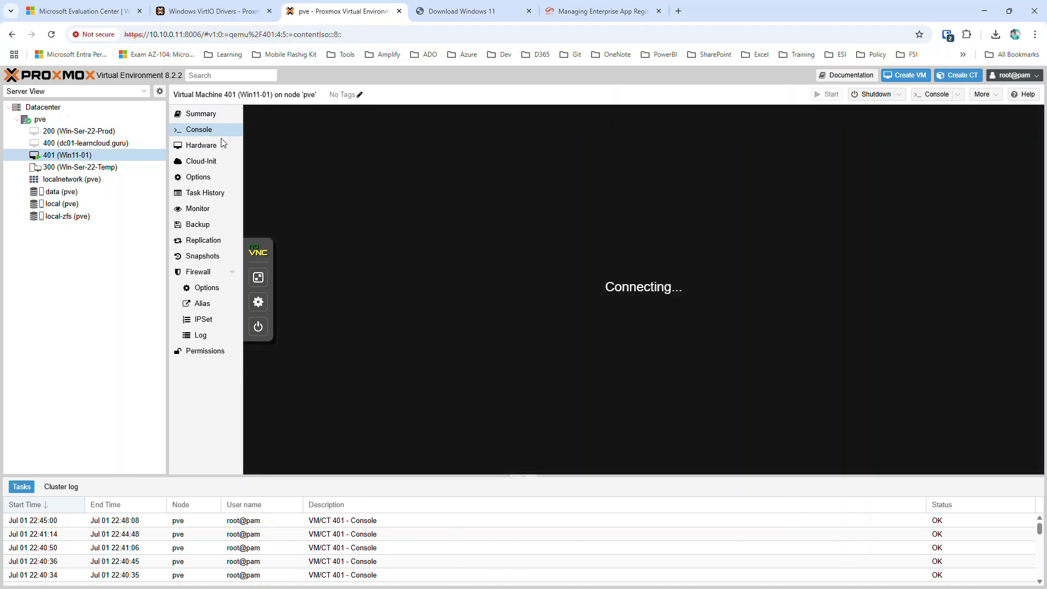